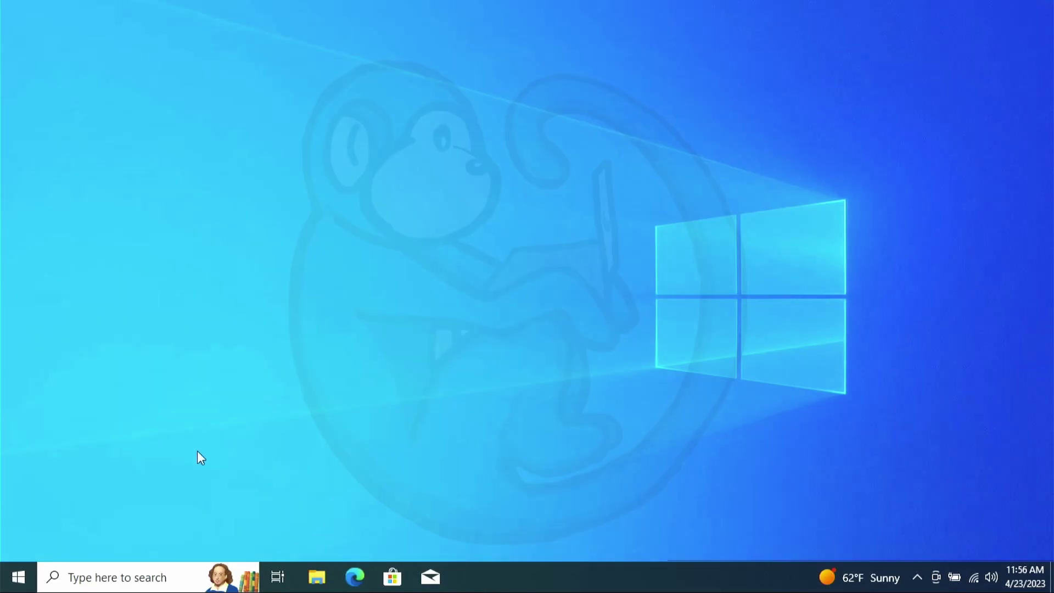
Launch Disk Management from the Start context menu and enlarge the disk map to reveal the 931.51 GB Disk 1
right_click(16, 575)
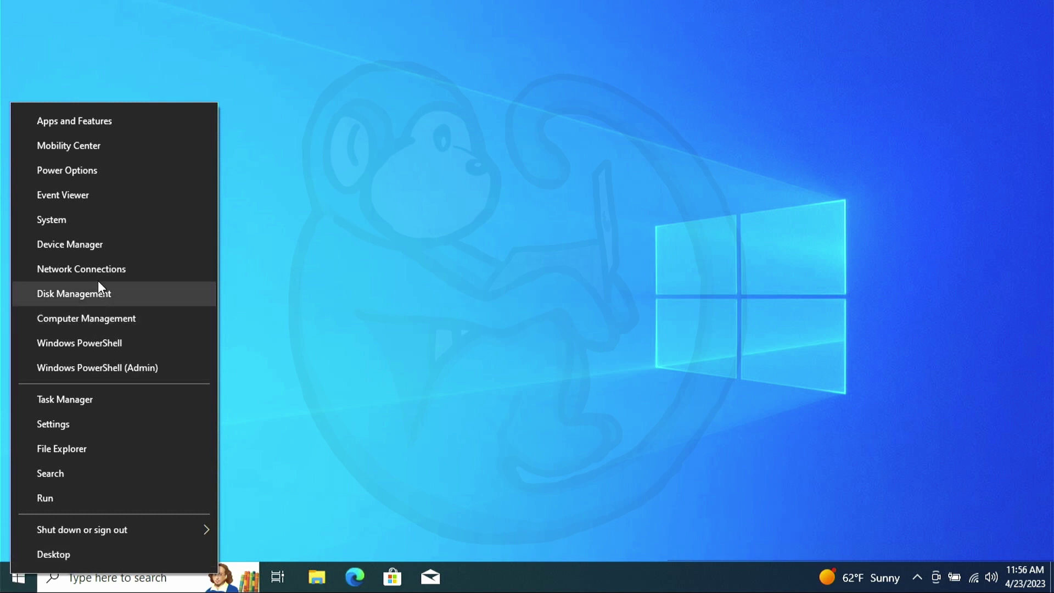
left_click(150, 293)
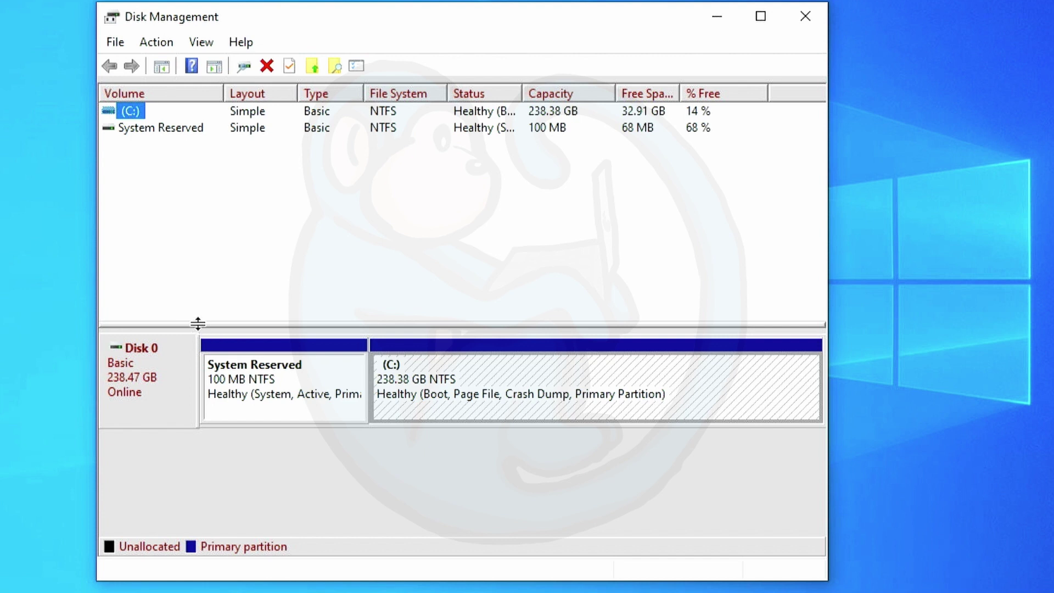
left_click_drag(198, 325, 184, 250)
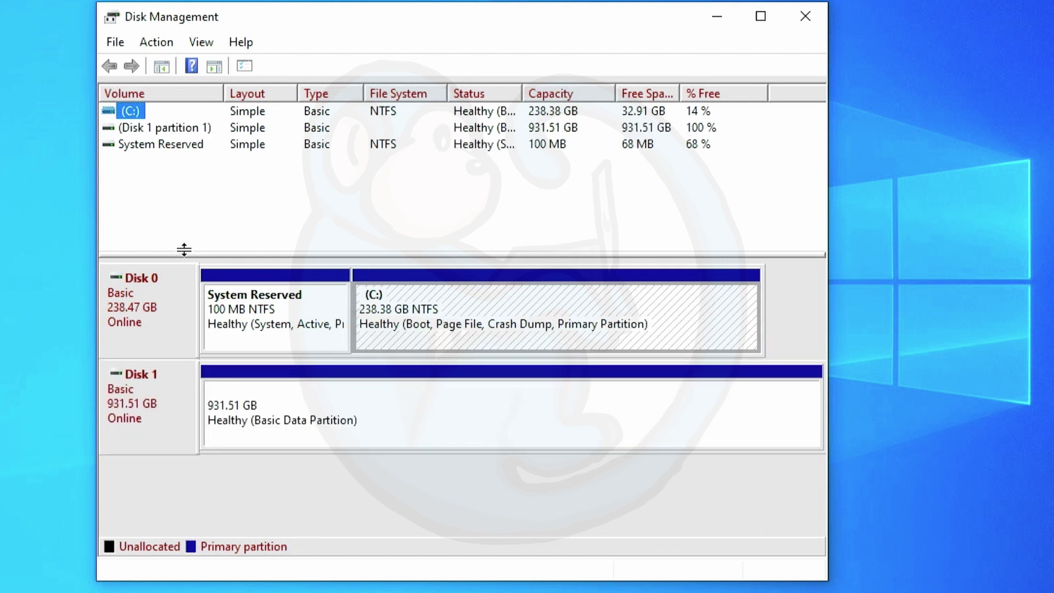
Add drive letter D to the 931.51 GB Disk 1 partition through Change Drive Letter and Paths
left_click(163, 403)
right_click(164, 404)
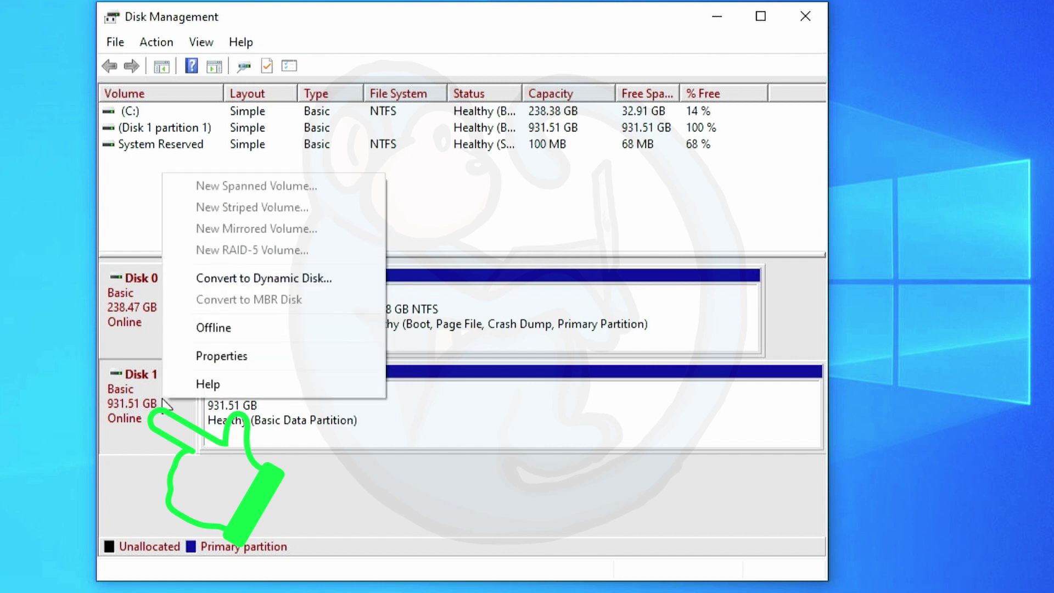
left_click(164, 403)
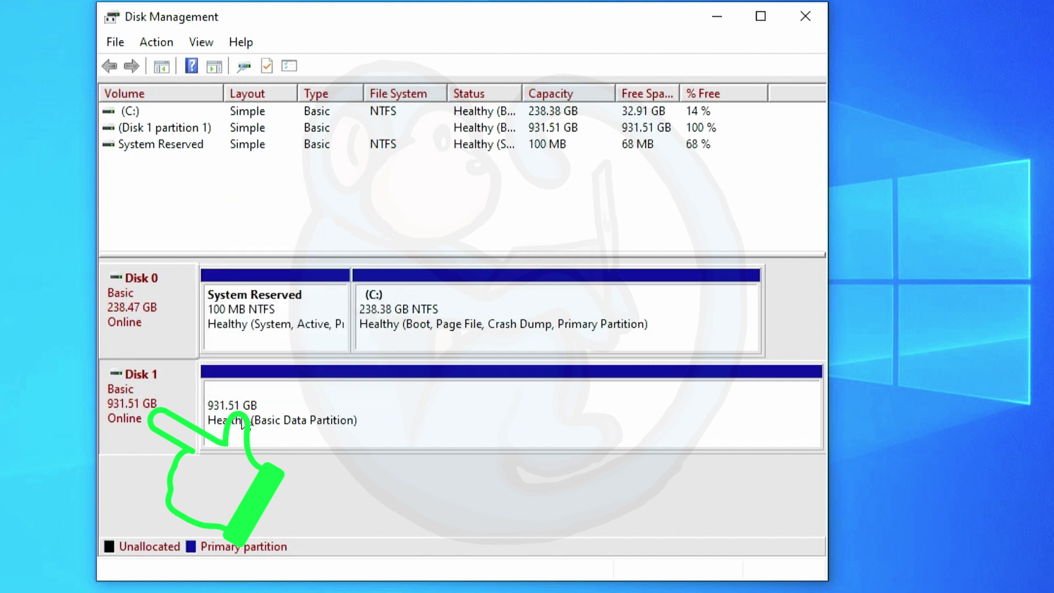
right_click(242, 422)
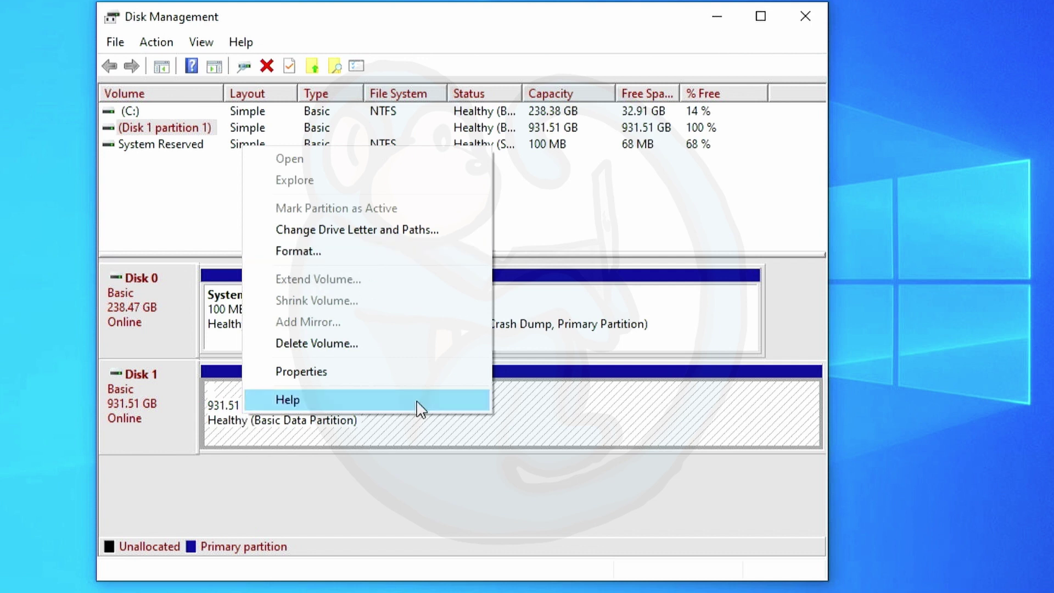
left_click(377, 231)
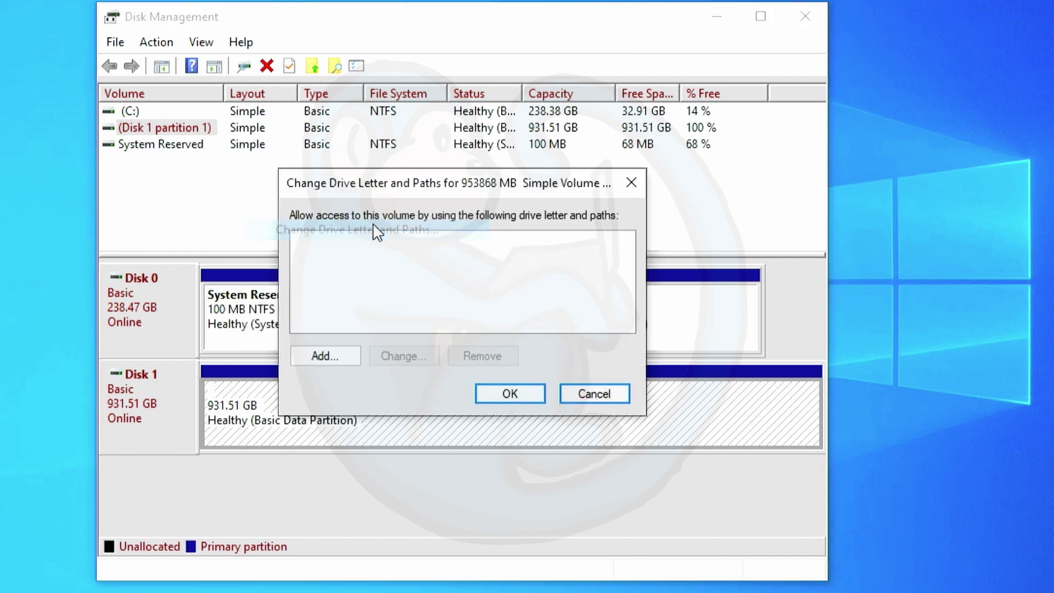
left_click(324, 355)
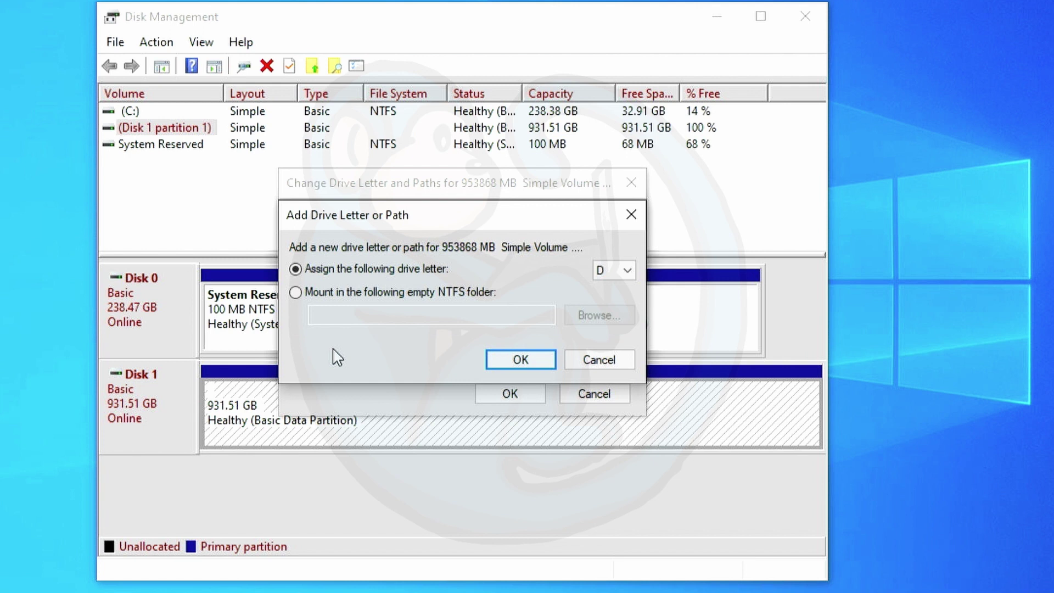
left_click(527, 359)
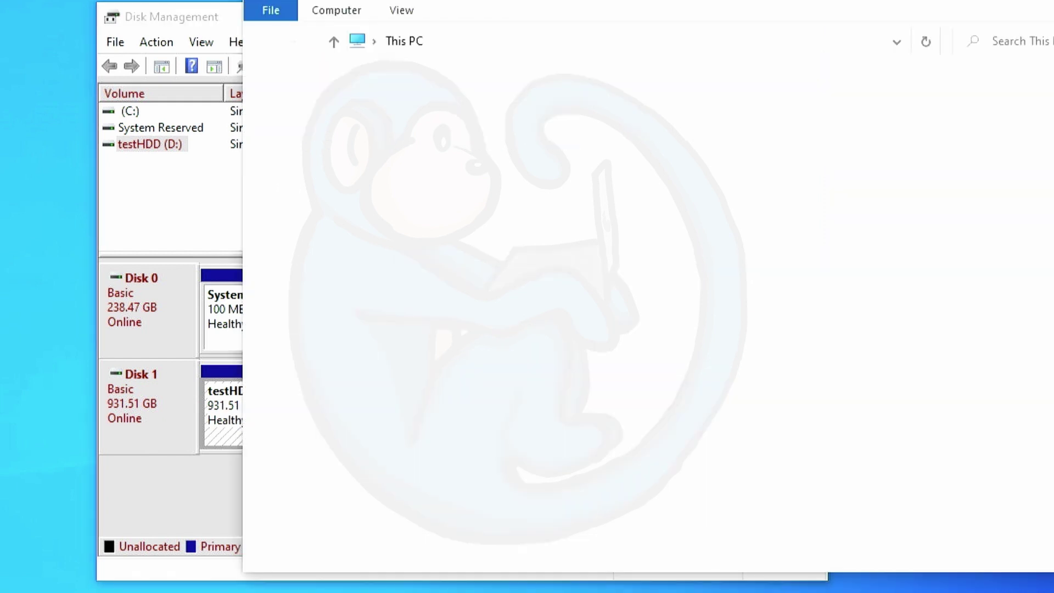
On the testHDD (D:) drive, create a blank text document and name it newdoc.txt
left_click(704, 317)
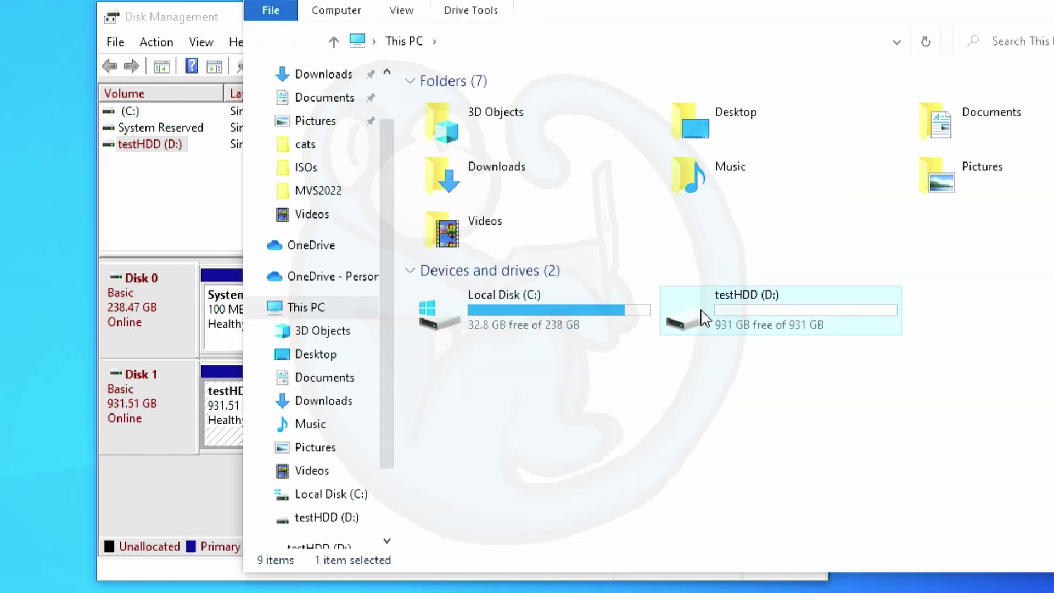
double_click(705, 317)
right_click(658, 305)
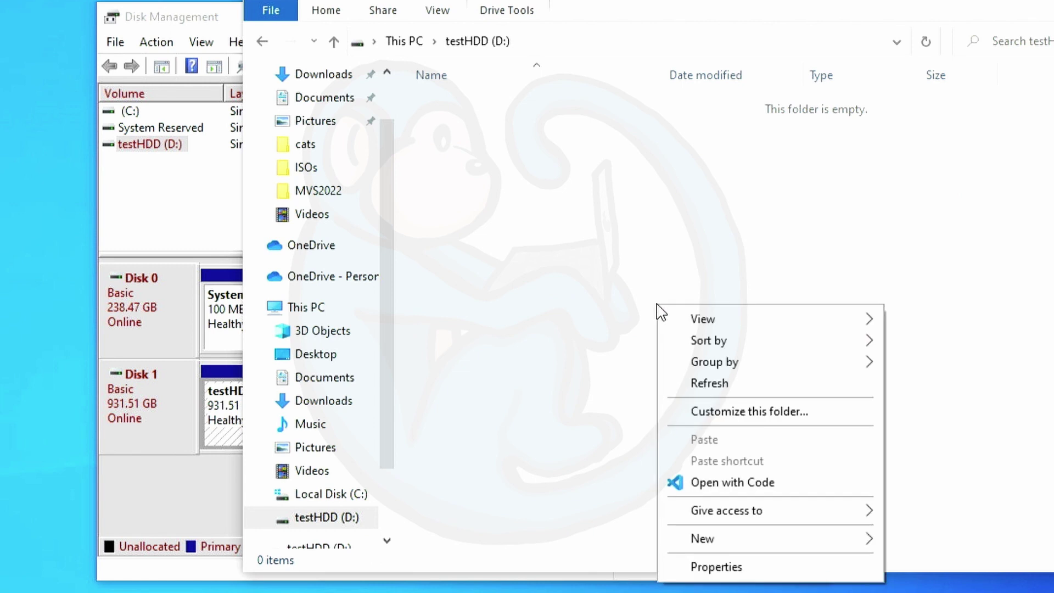
mouse_move(867, 542)
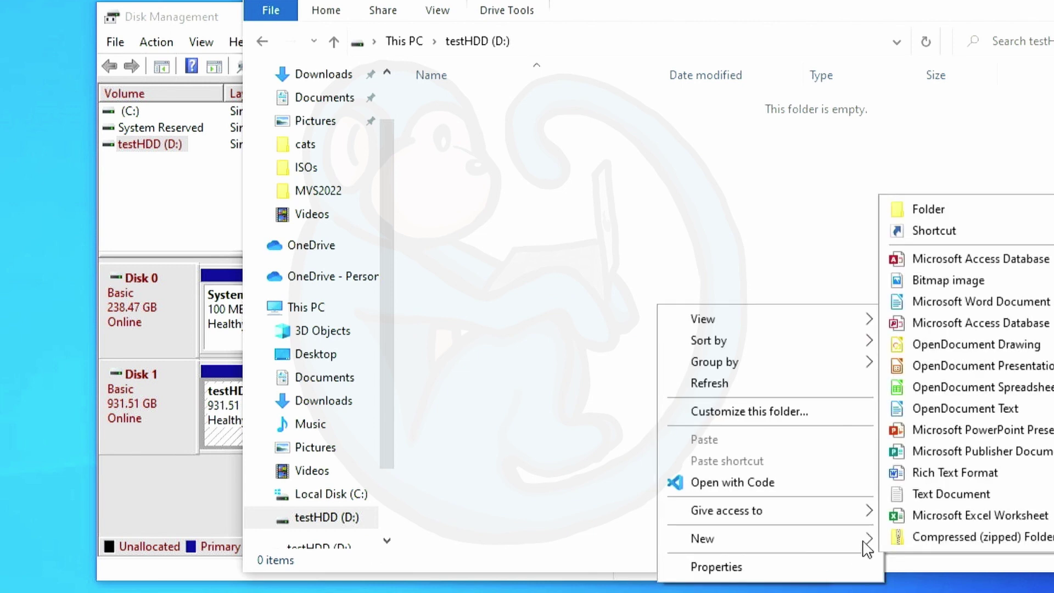
left_click(955, 497)
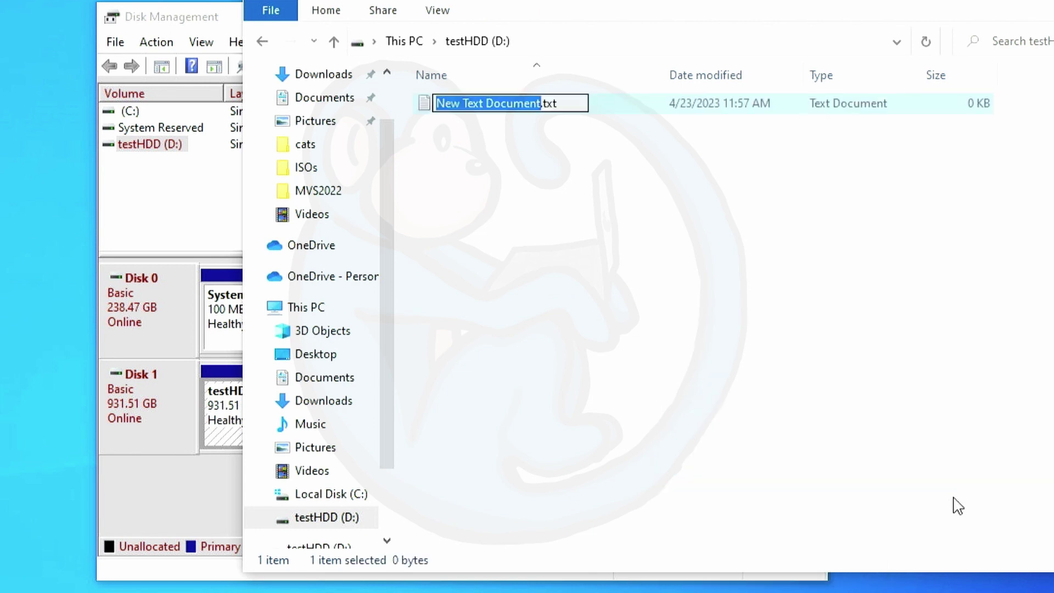
type("newdoc")
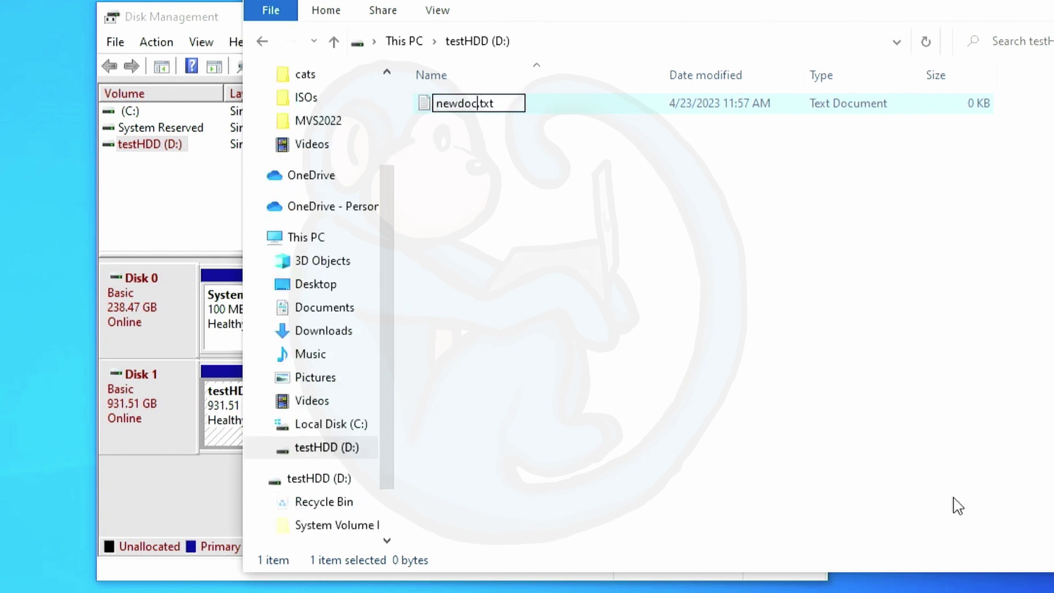
key("Return")
Write 'hello this is a test' / 'document for the write blocker' in newdoc.txt, save it, and close Notepad++
double_click(483, 101)
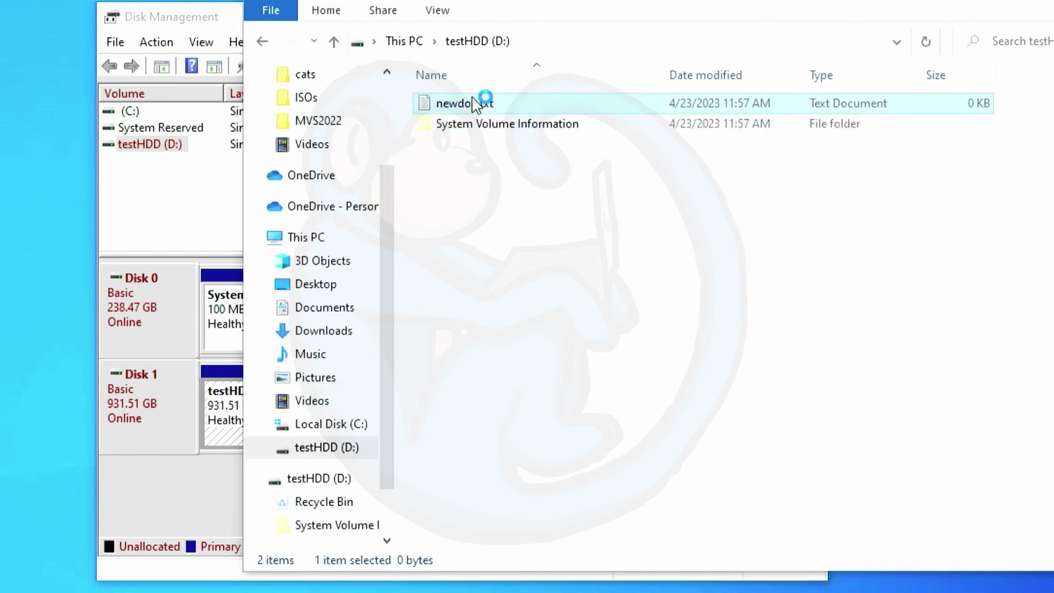
type("hello this is a test")
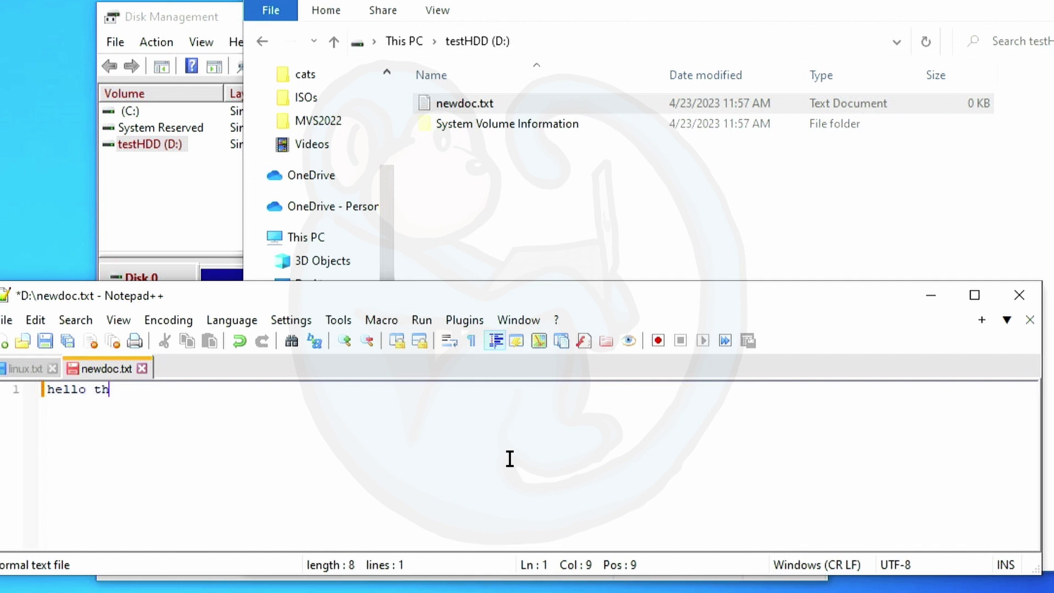
key("Return")
type("document for the write blocker")
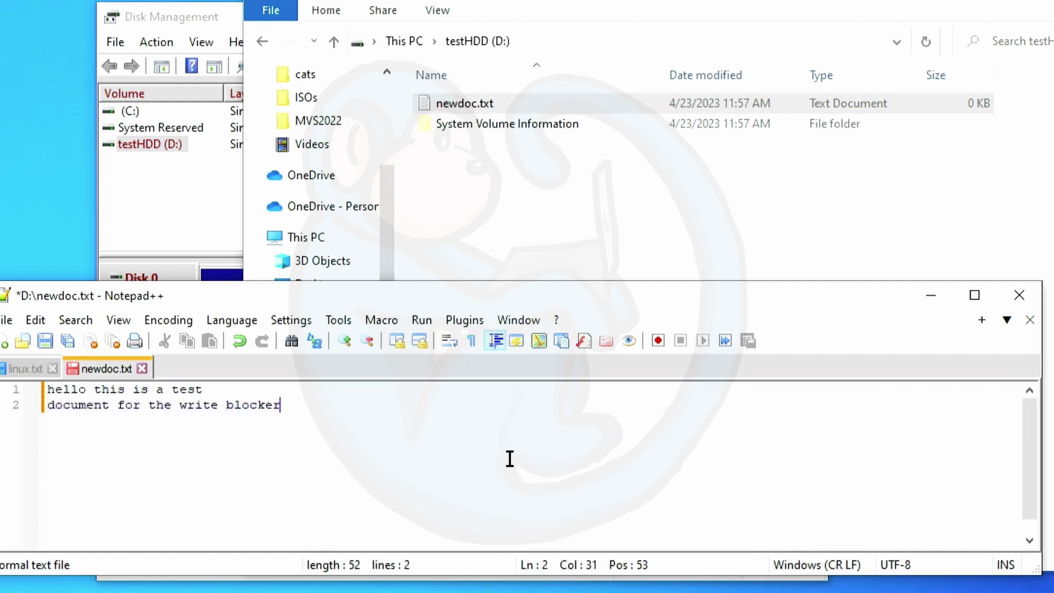
key("Return")
key("ctrl+s")
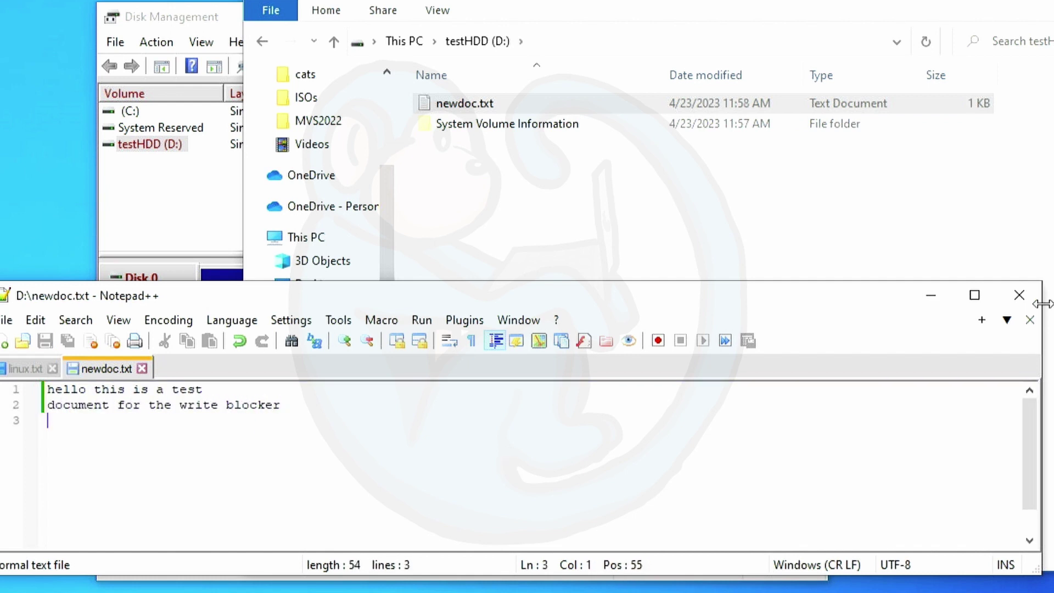
key("alt+F4")
key("alt+F4")
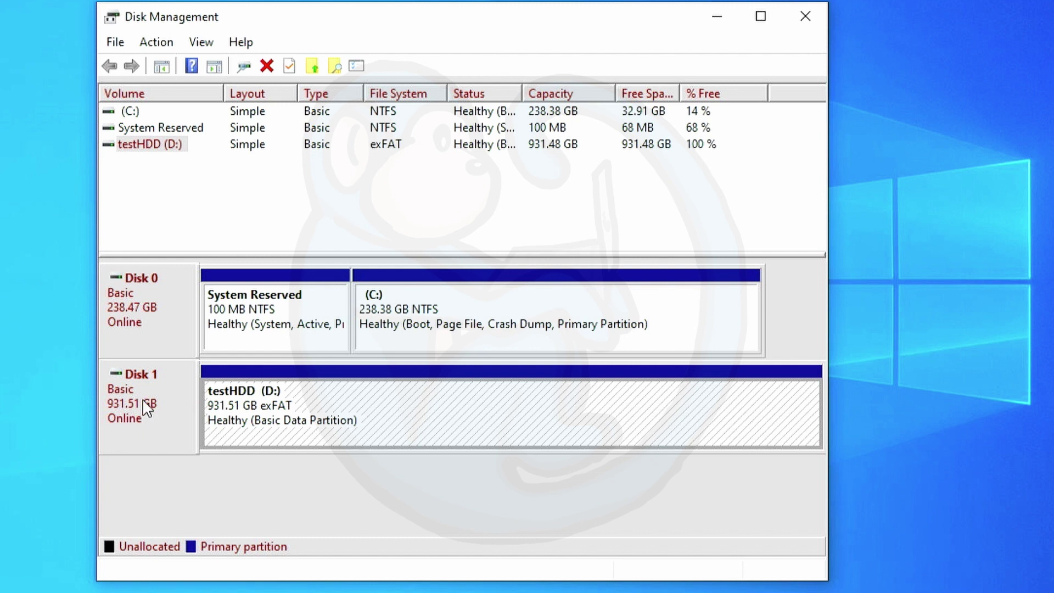
Take Disk 1 offline, then verify it returns Read Only with testHDD's format and delete options greyed out
right_click(146, 405)
left_click(225, 331)
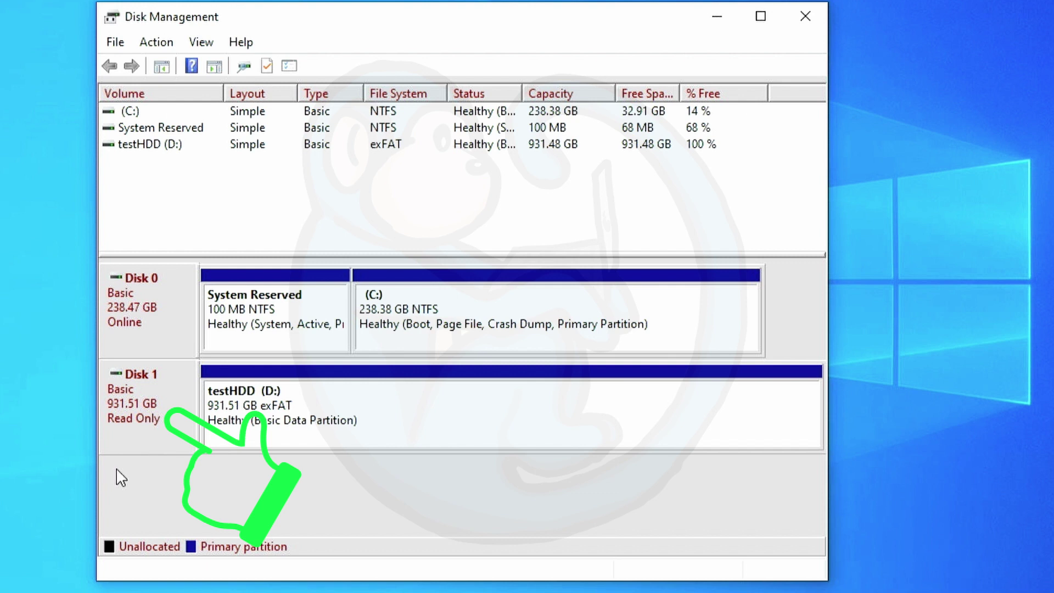
right_click(140, 431)
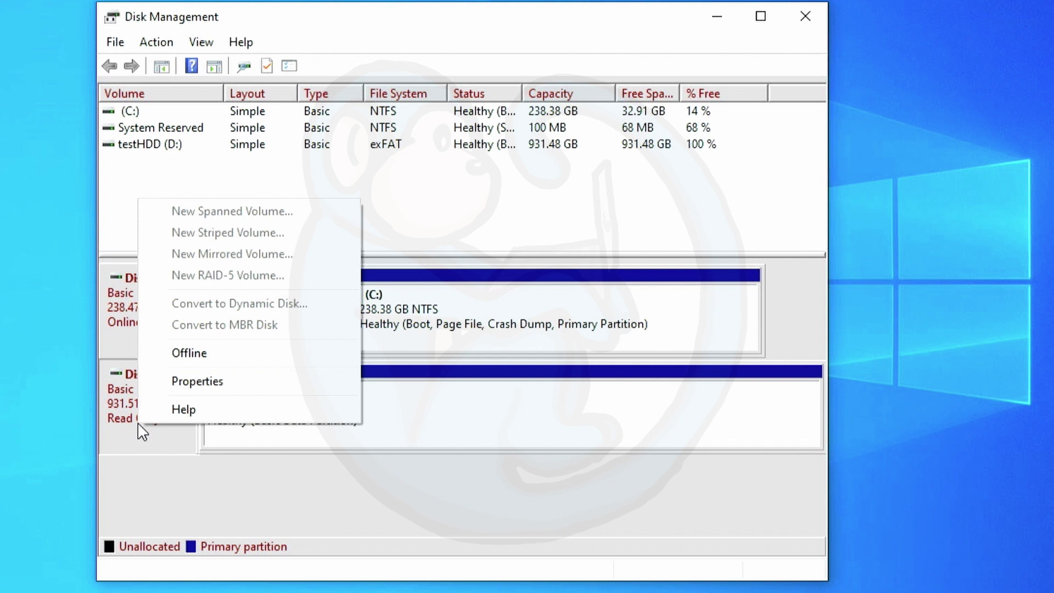
key("Escape")
right_click(255, 423)
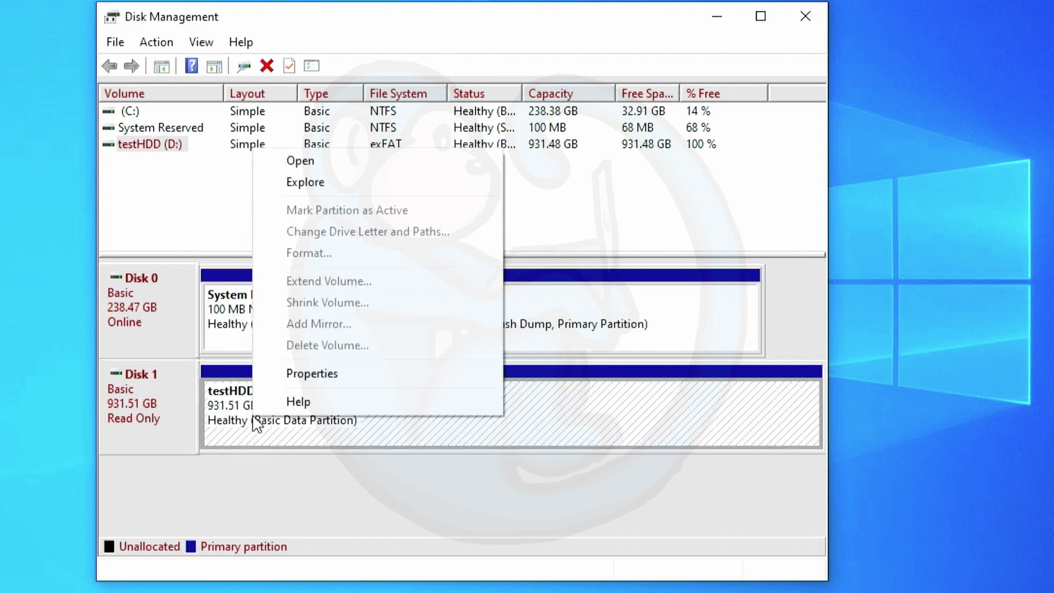
left_click(559, 431)
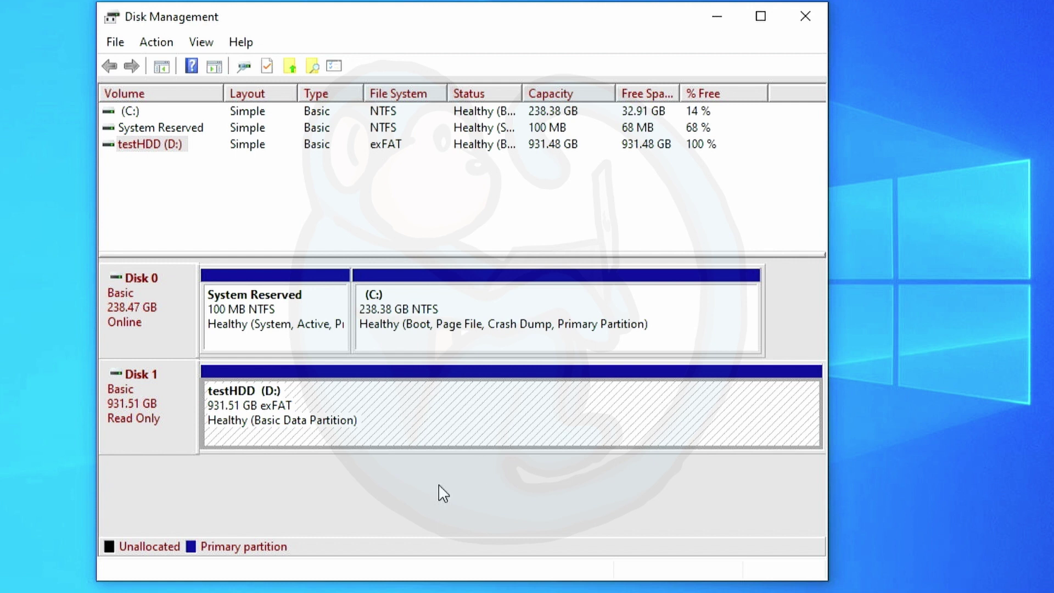
Browse to testHDD (D:) in File Explorer and check newdoc.txt's context menu, confirming it is still 1 KB
left_click(377, 591)
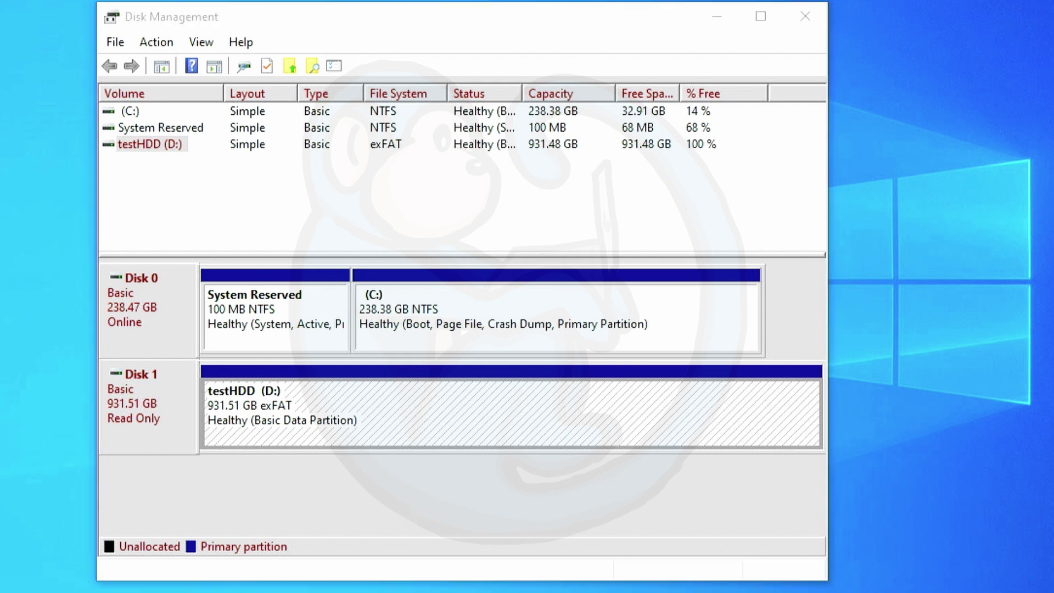
double_click(792, 295)
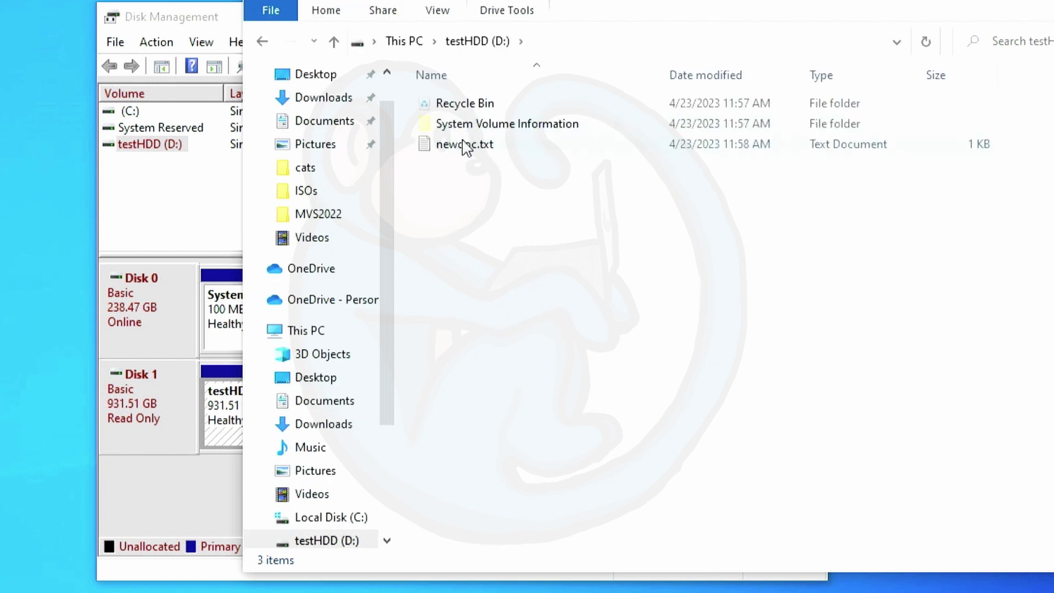
left_click(465, 148)
right_click(466, 148)
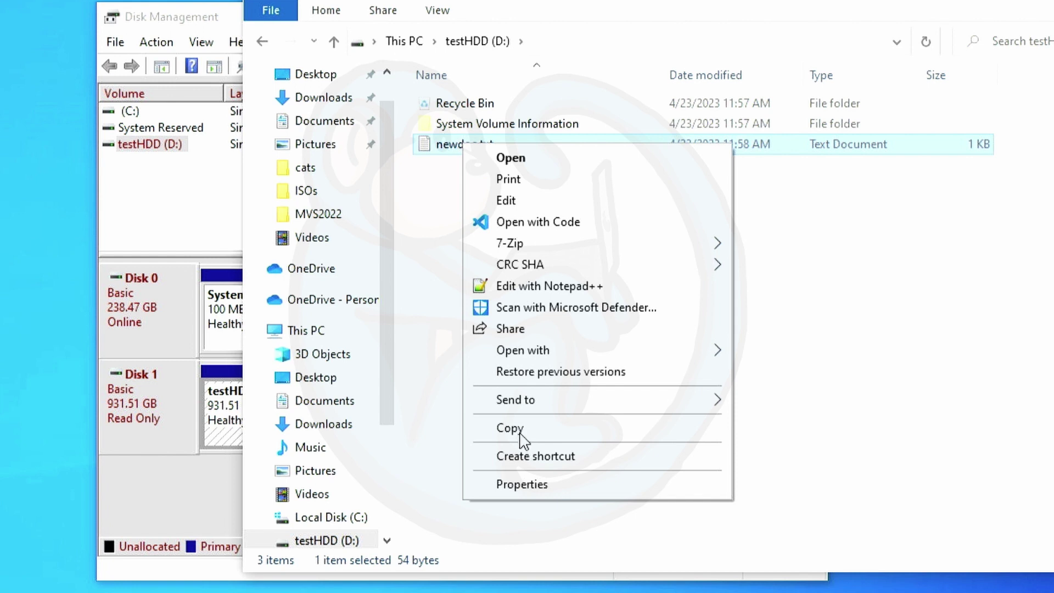
mouse_move(545, 253)
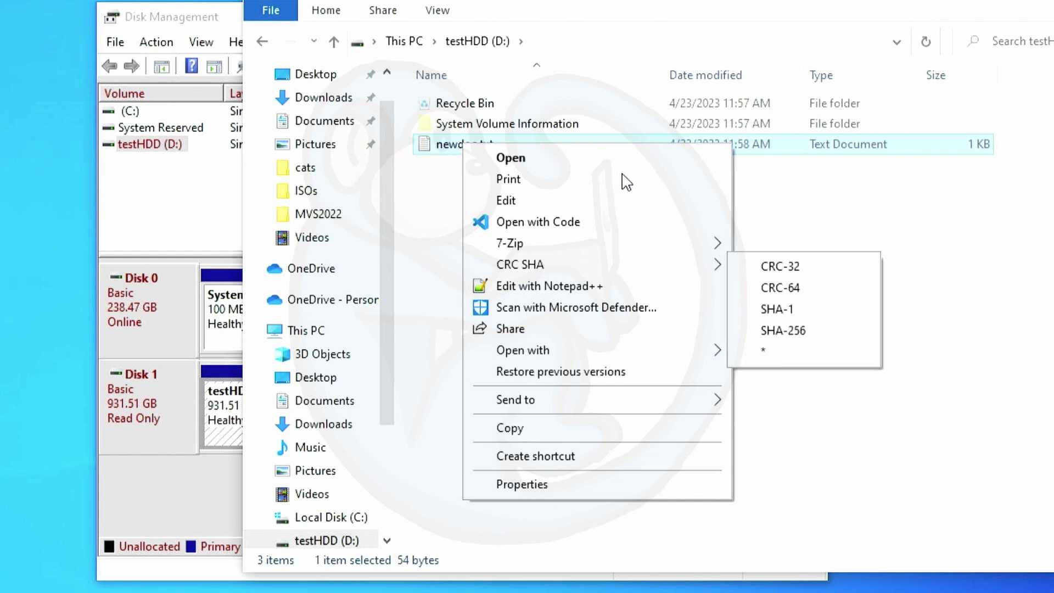
left_click(832, 244)
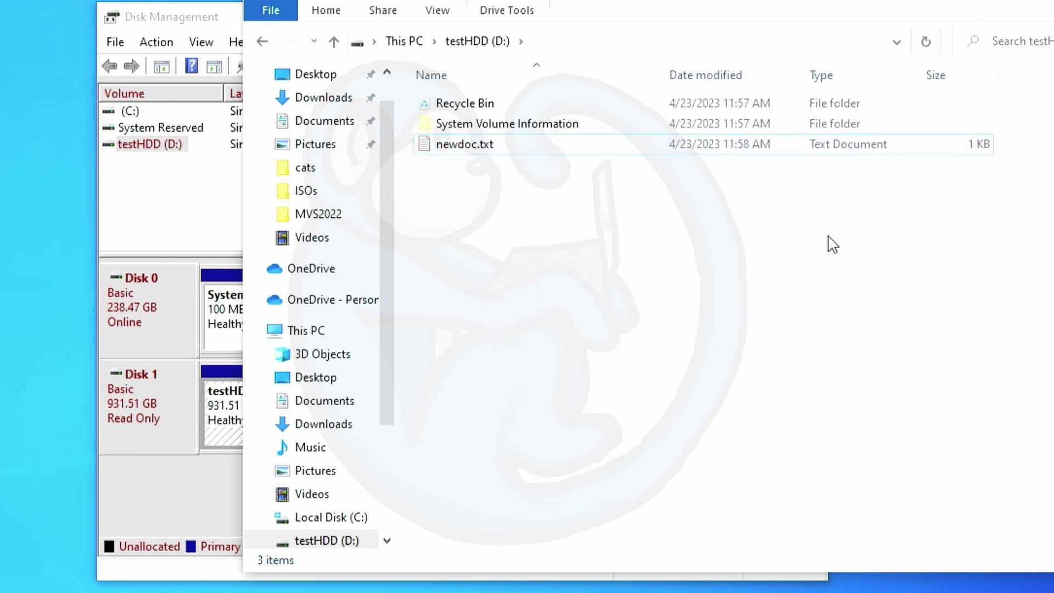
Append the line 'can I change this document?' to newdoc.txt and try saving it with Ctrl+S
double_click(462, 156)
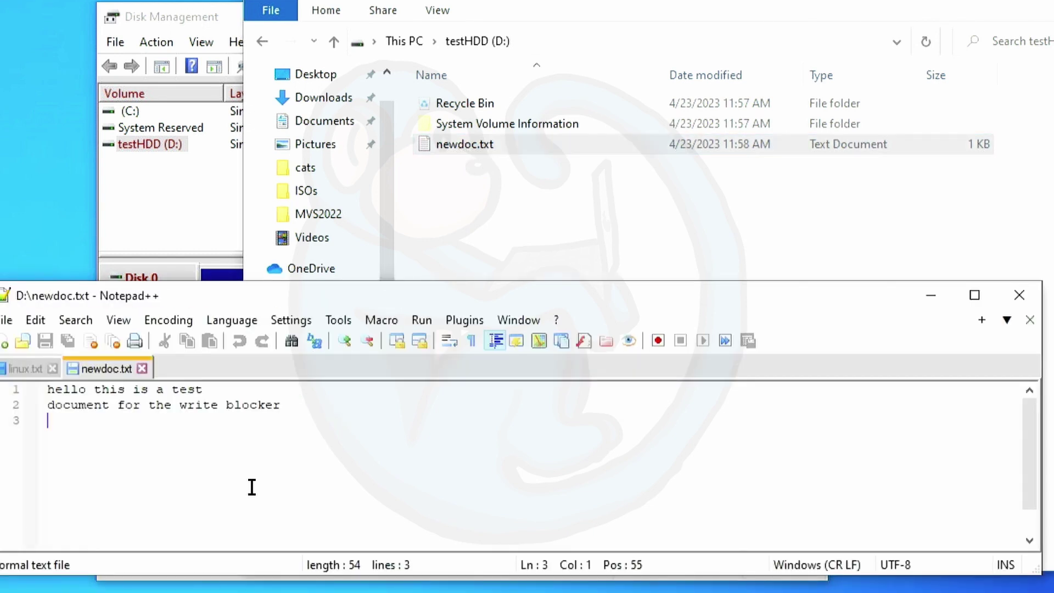
key("Return")
type("can I add")
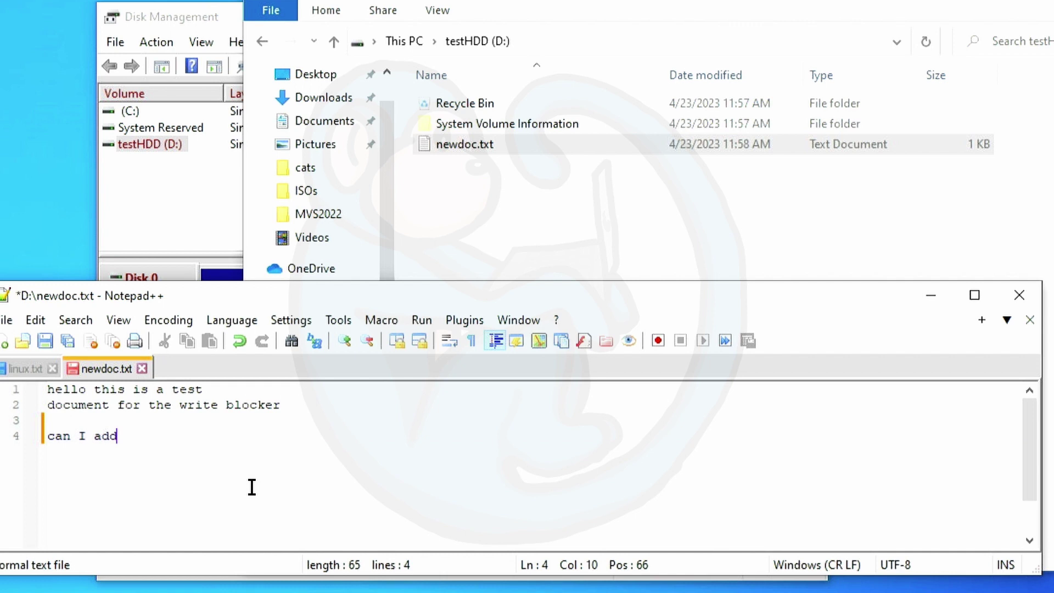
key("BackSpace")
key("BackSpace")
type("ch")
key("BackSpace")
key("BackSpace")
key("BackSpace")
type("ch")
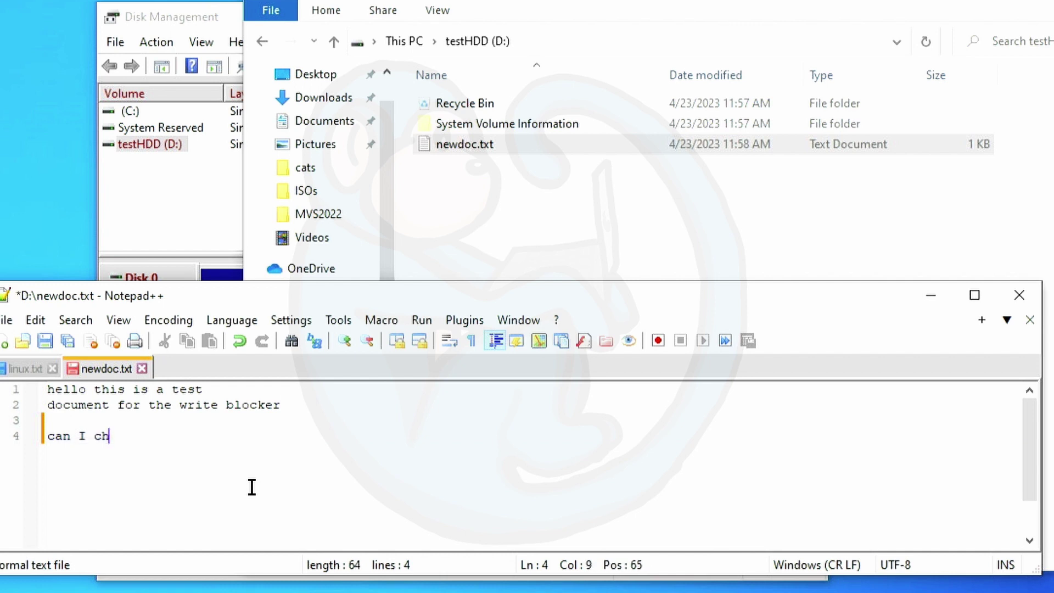
type("ange this doc")
key("BackSpace")
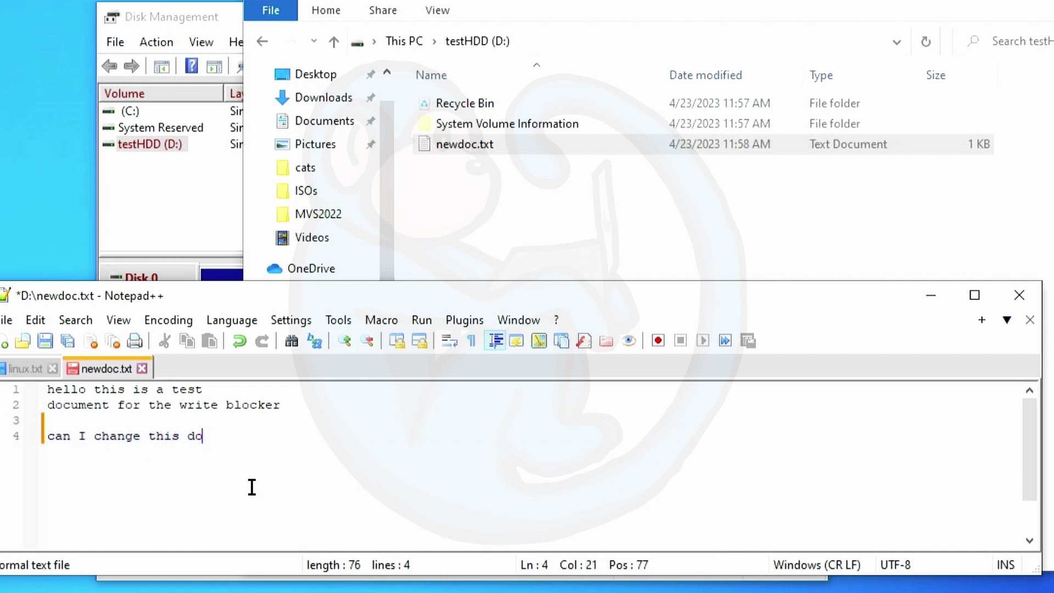
type("cument?")
key("Return")
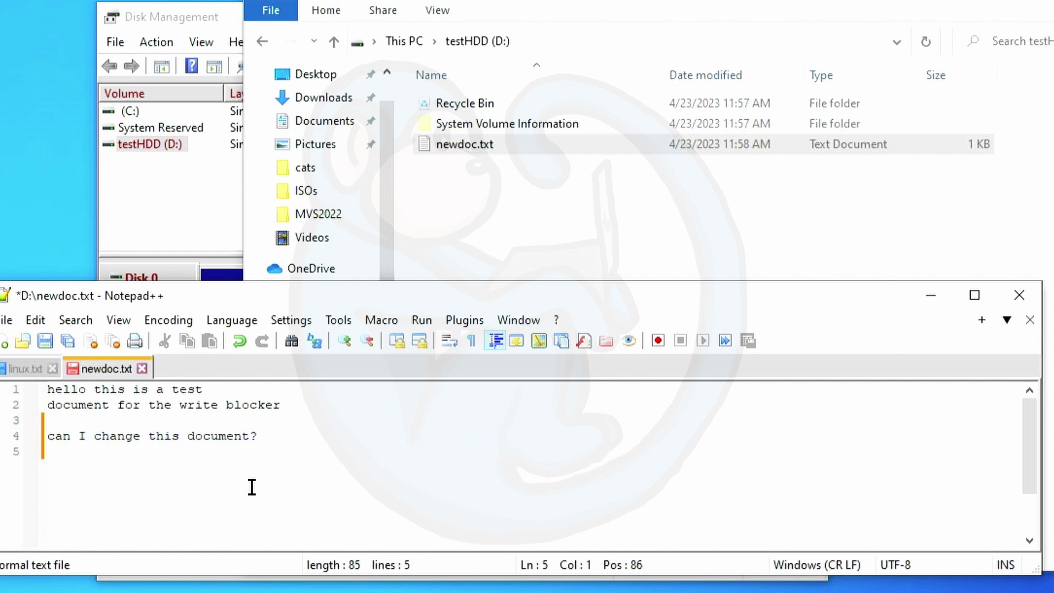
key("ctrl+s")
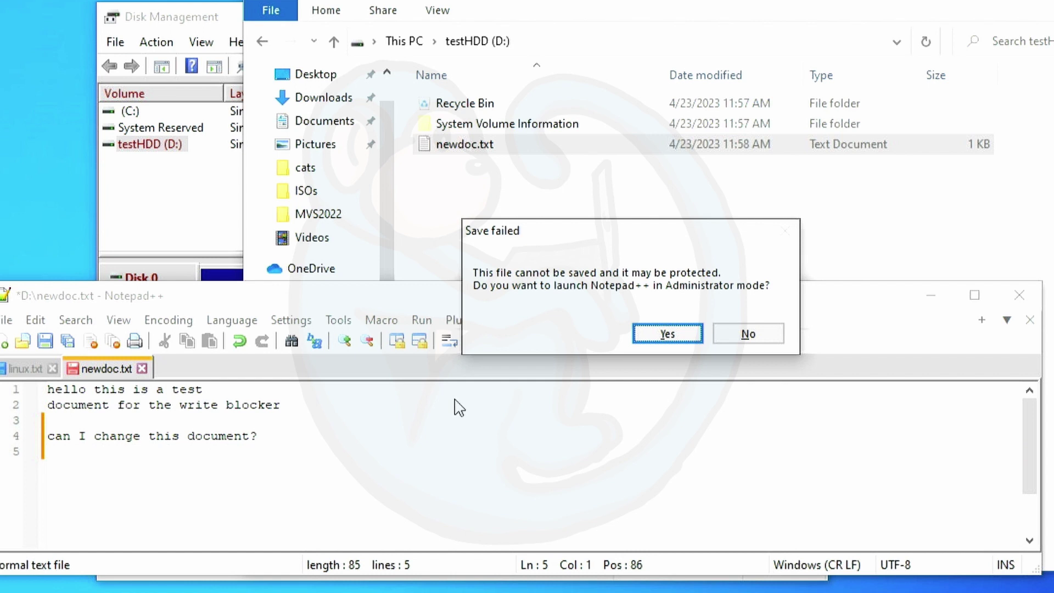
Relaunch Notepad++ as administrator, retry the failing save, close it, and reload newdoc.txt from D:
left_click(668, 334)
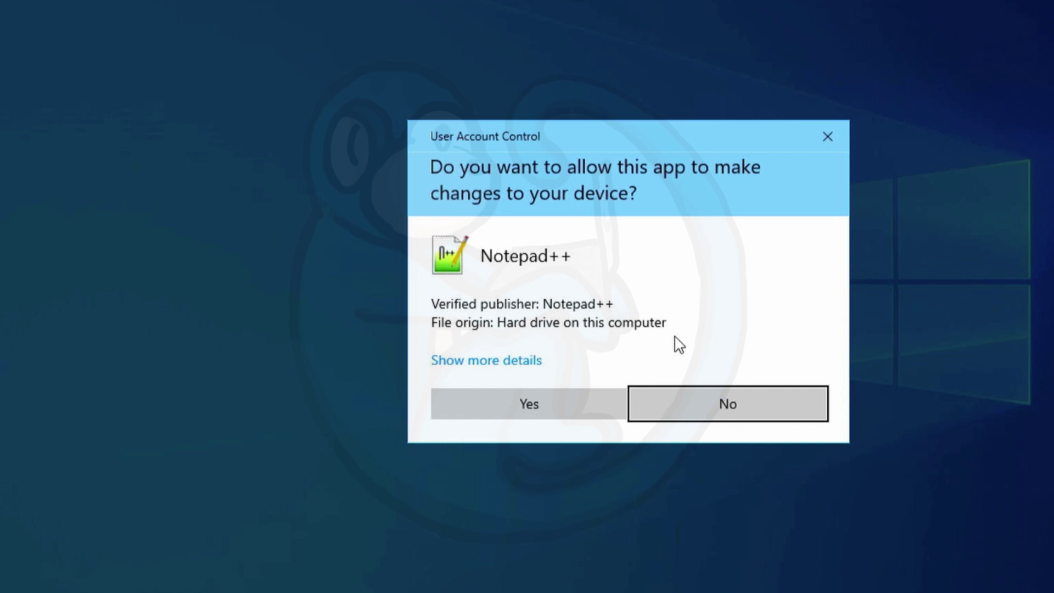
left_click(523, 405)
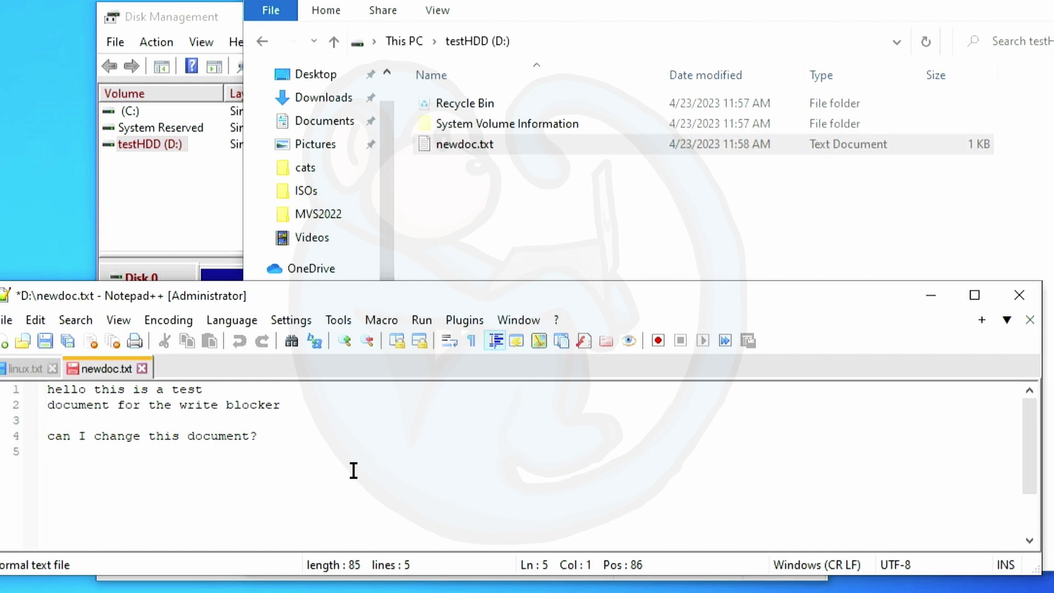
key("ctrl+s")
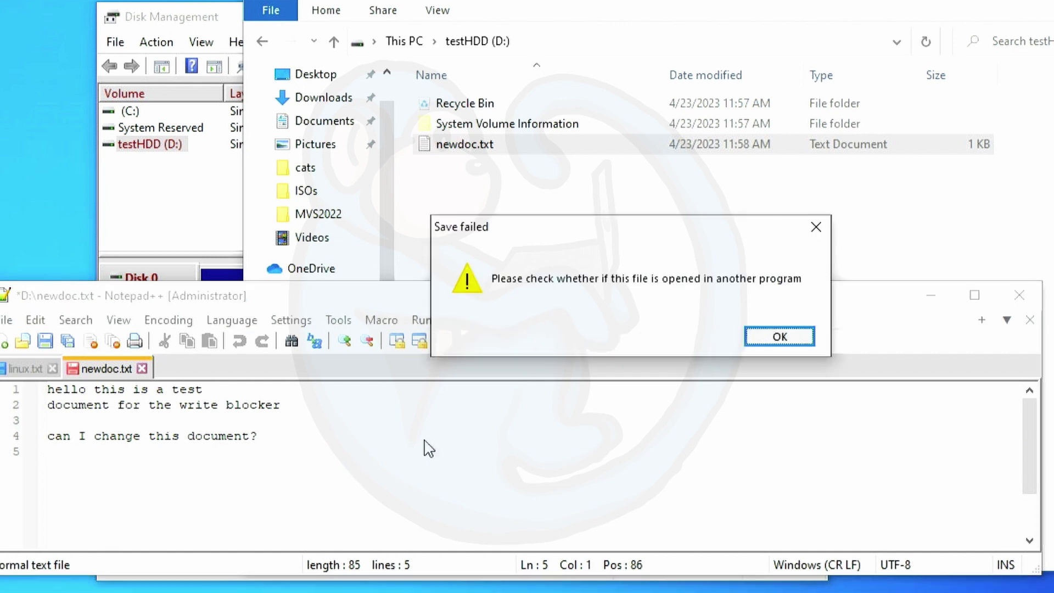
left_click(805, 339)
left_click(1024, 295)
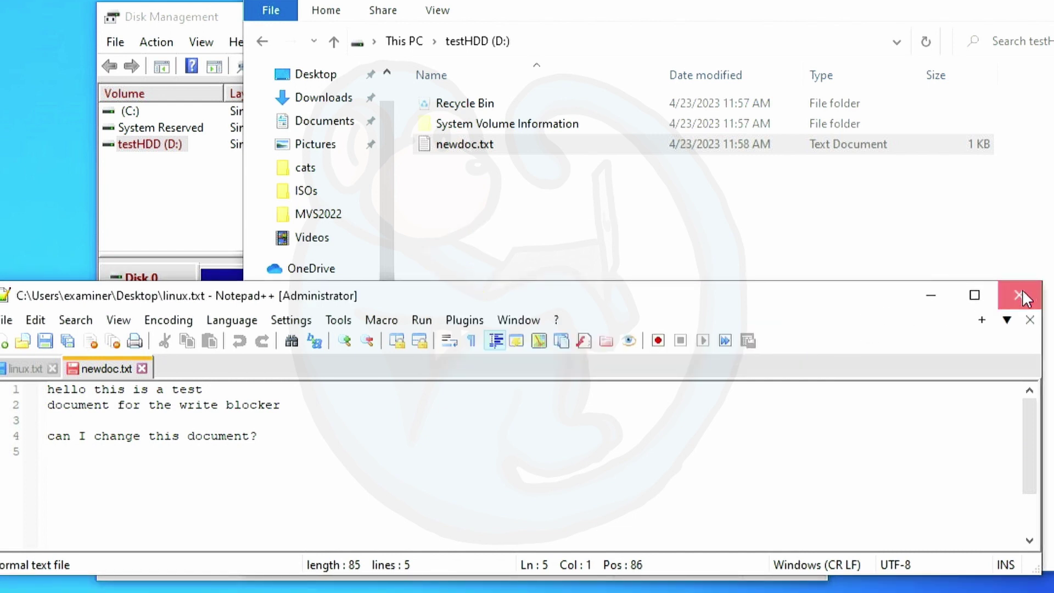
double_click(537, 146)
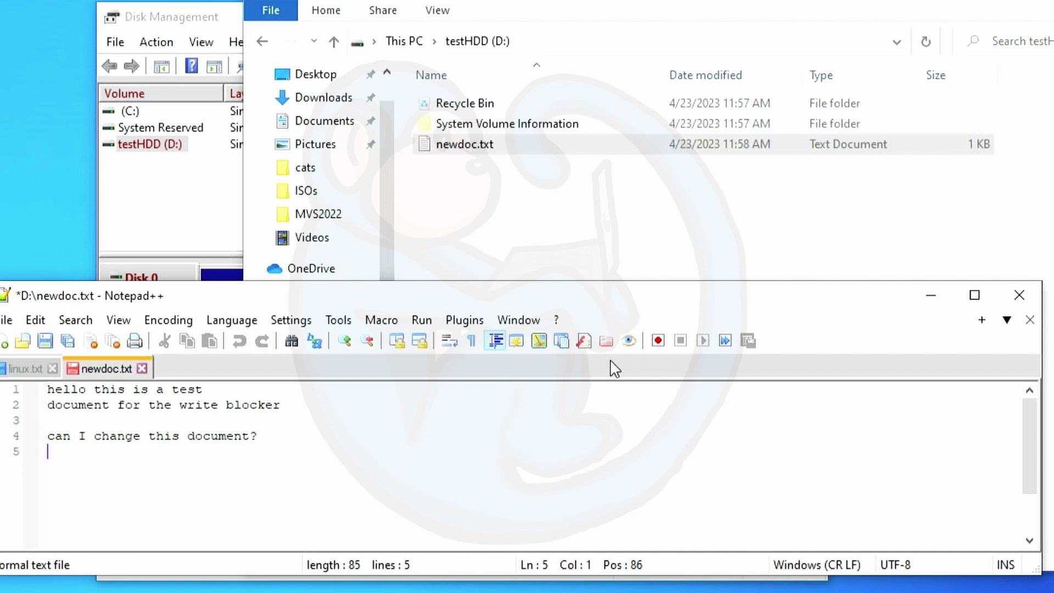
Close Notepad++ and inspect the System Volume Information and folder-background menus on testHDD (D:) without changing anything
left_click(1020, 296)
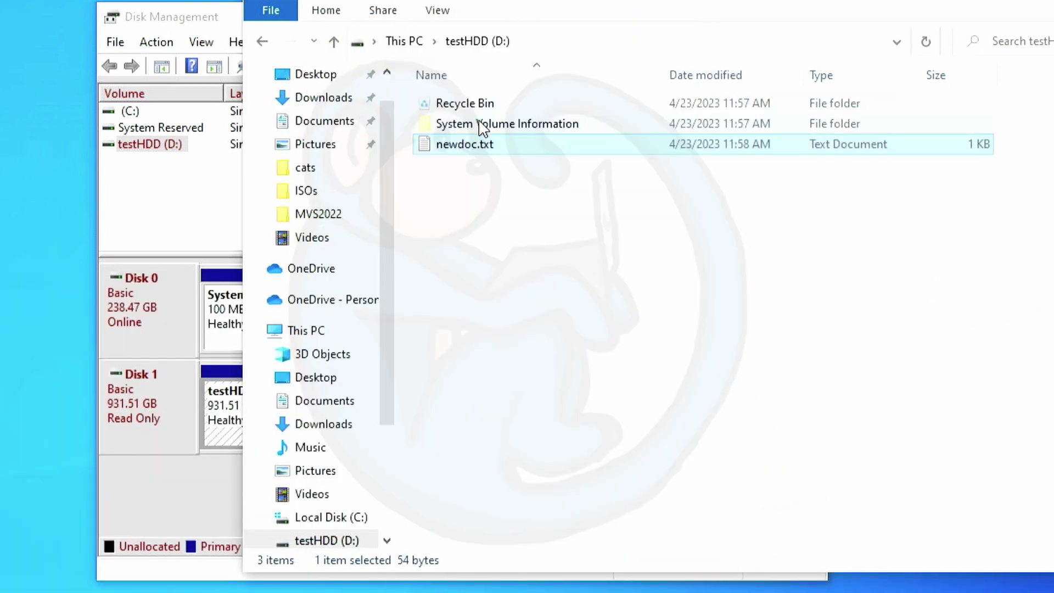
right_click(479, 121)
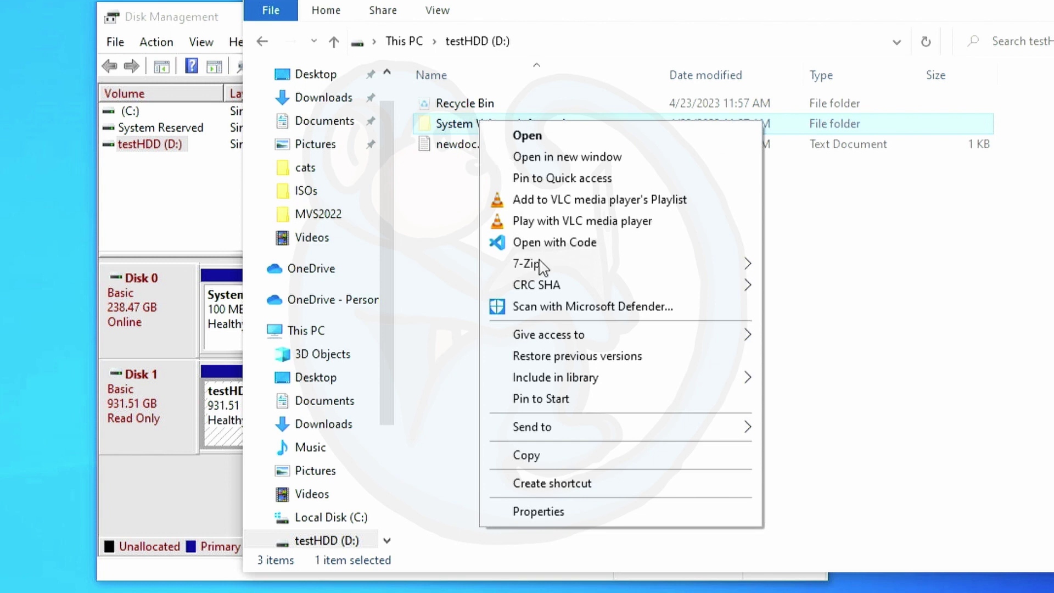
mouse_move(555, 265)
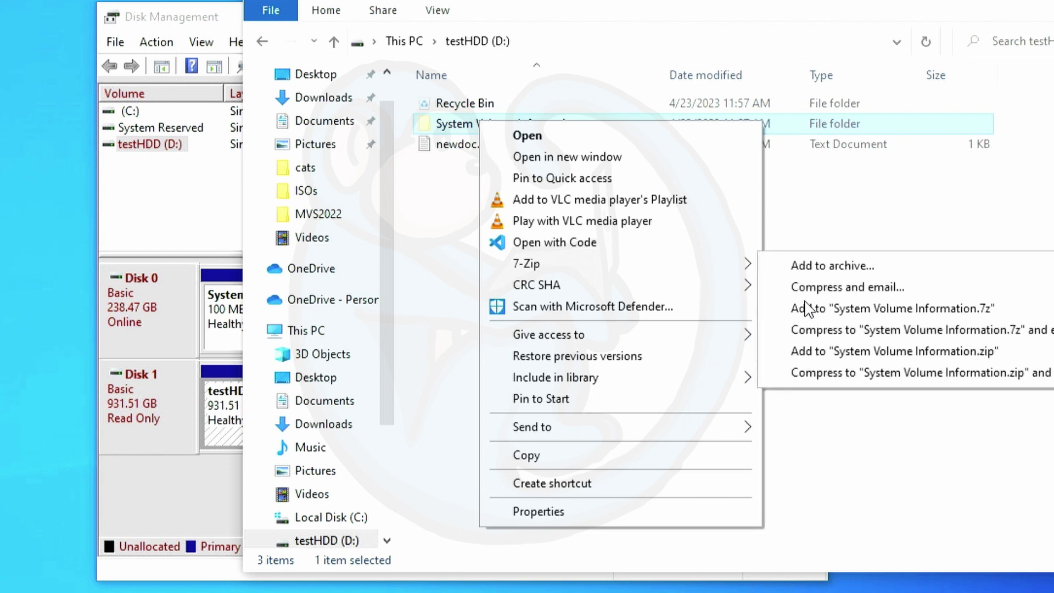
left_click(896, 228)
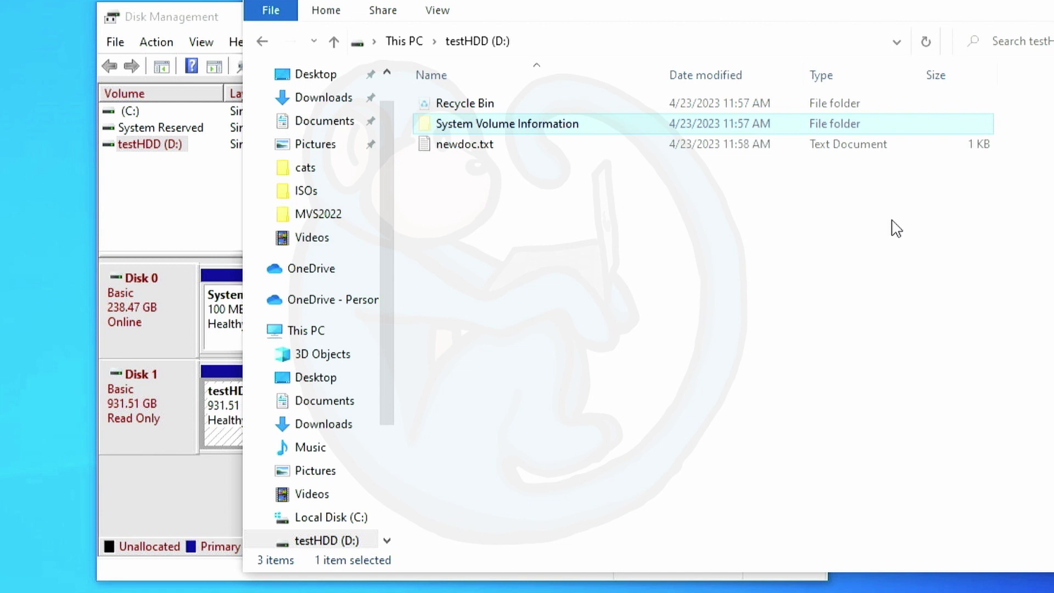
right_click(593, 255)
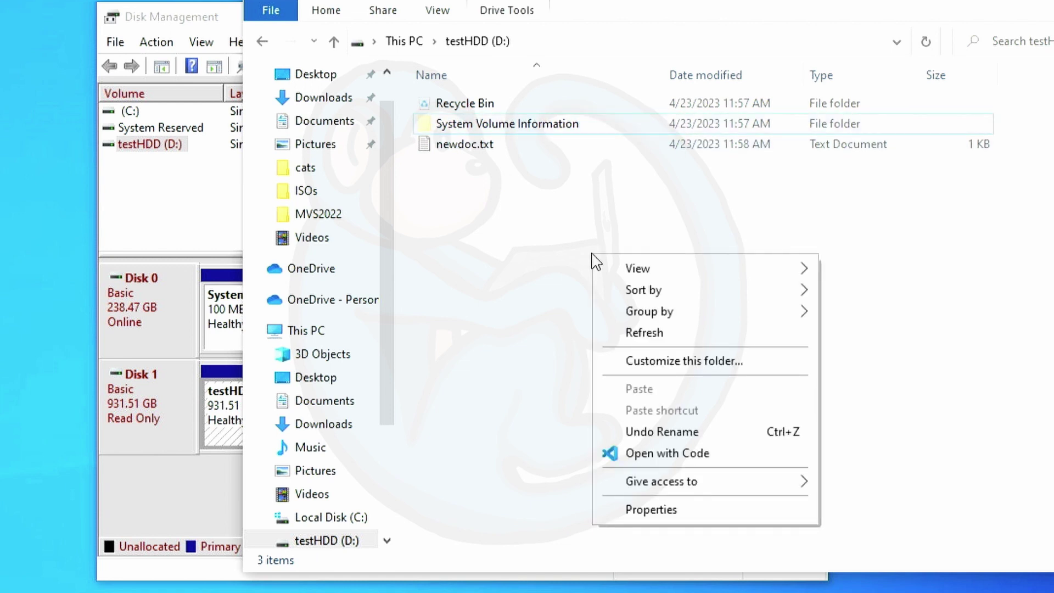
left_click(860, 375)
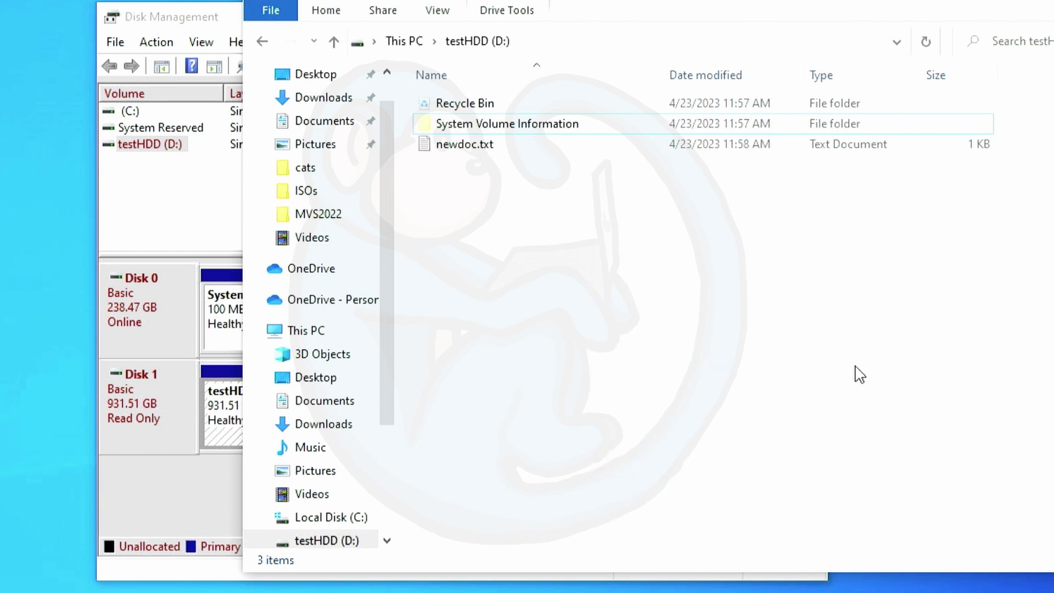
Switch Disk 1 Offline and then Online again from its disk label menu, confirming it stays Read Only
left_click(137, 426)
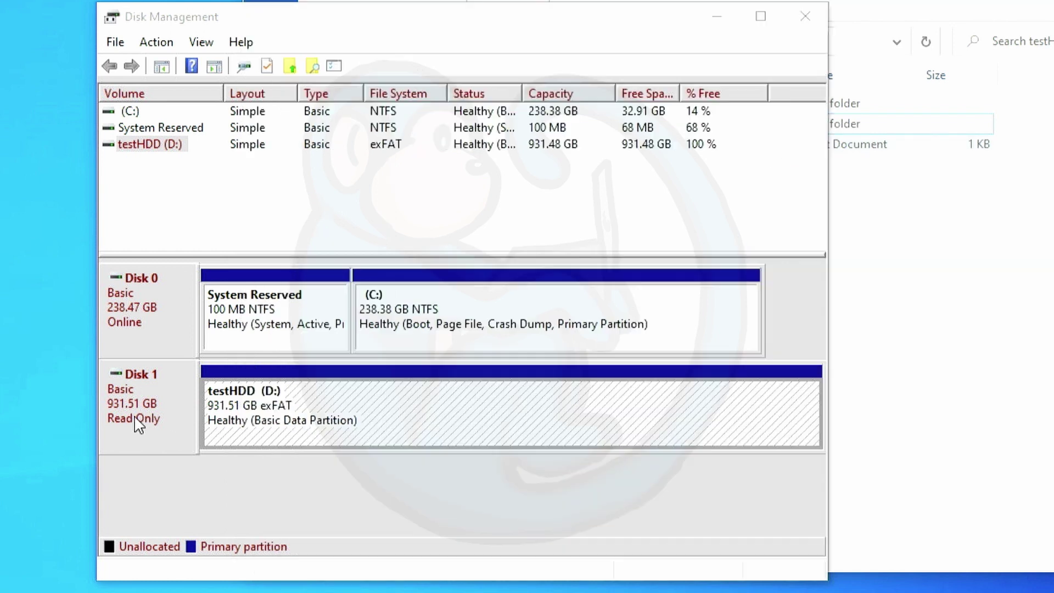
right_click(138, 426)
left_click(464, 266)
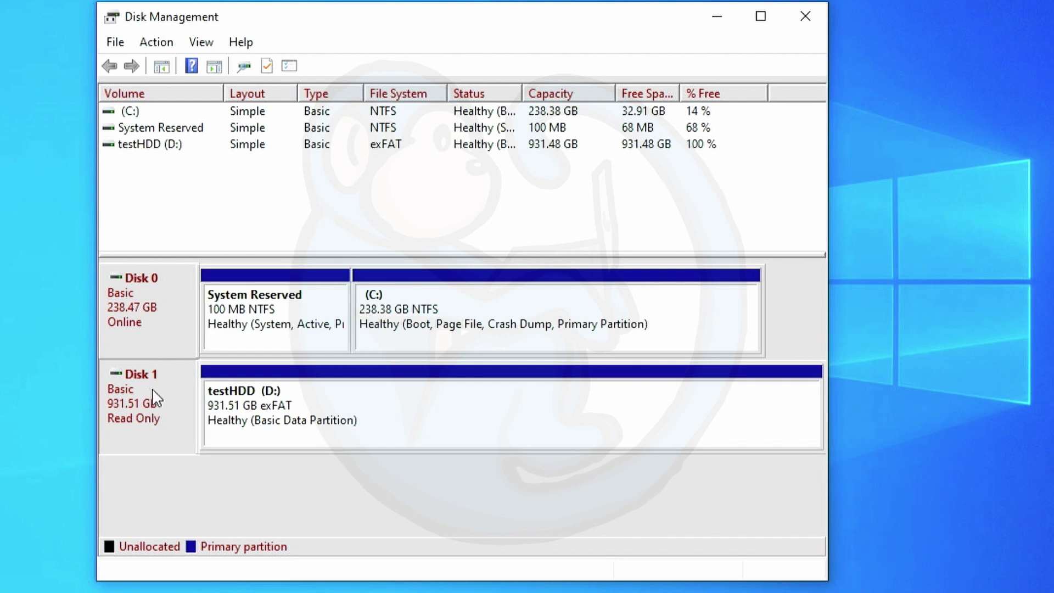
right_click(134, 397)
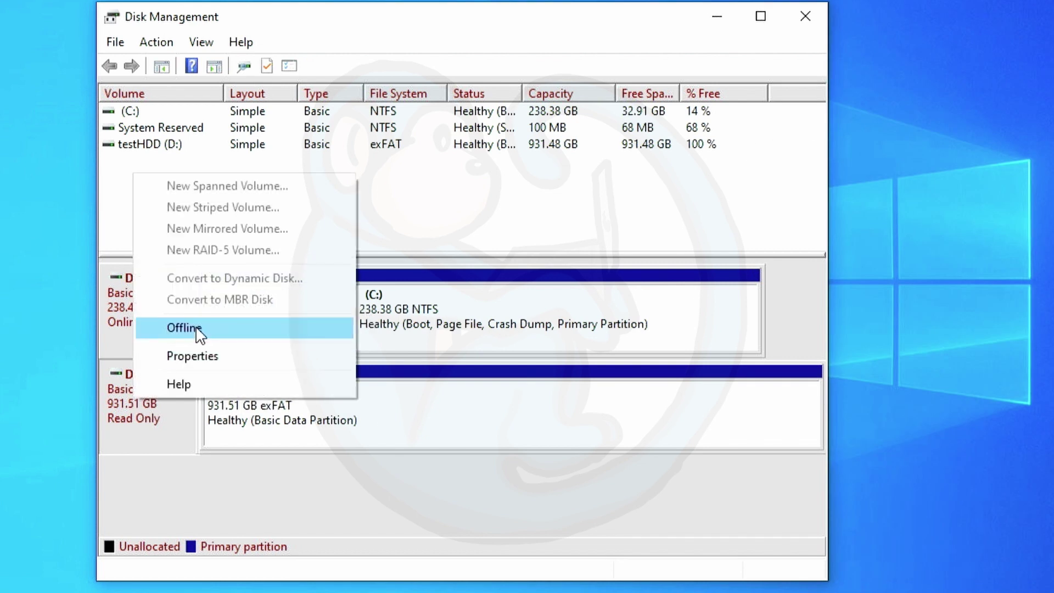
left_click(196, 328)
right_click(122, 405)
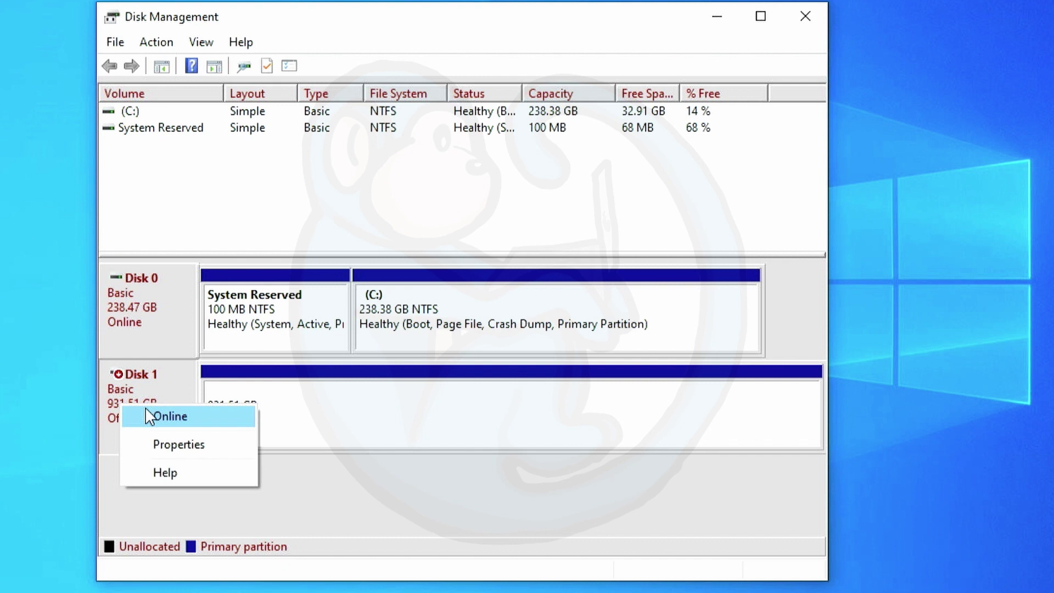
left_click(146, 410)
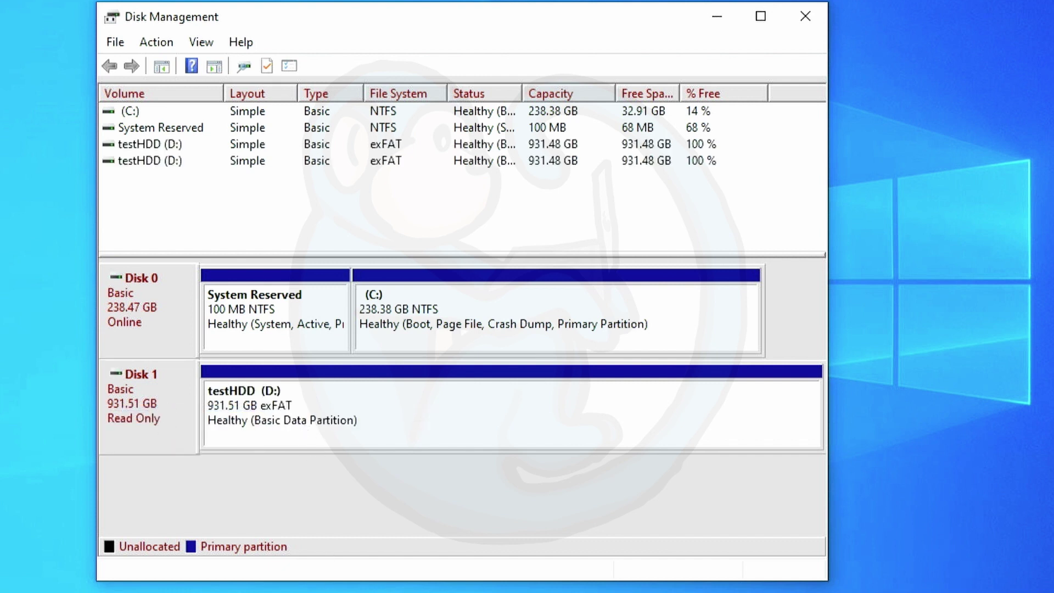
Reopen testHDD (D:), view newdoc.txt in Notepad++, and close it without saving
key("super+e")
double_click(720, 329)
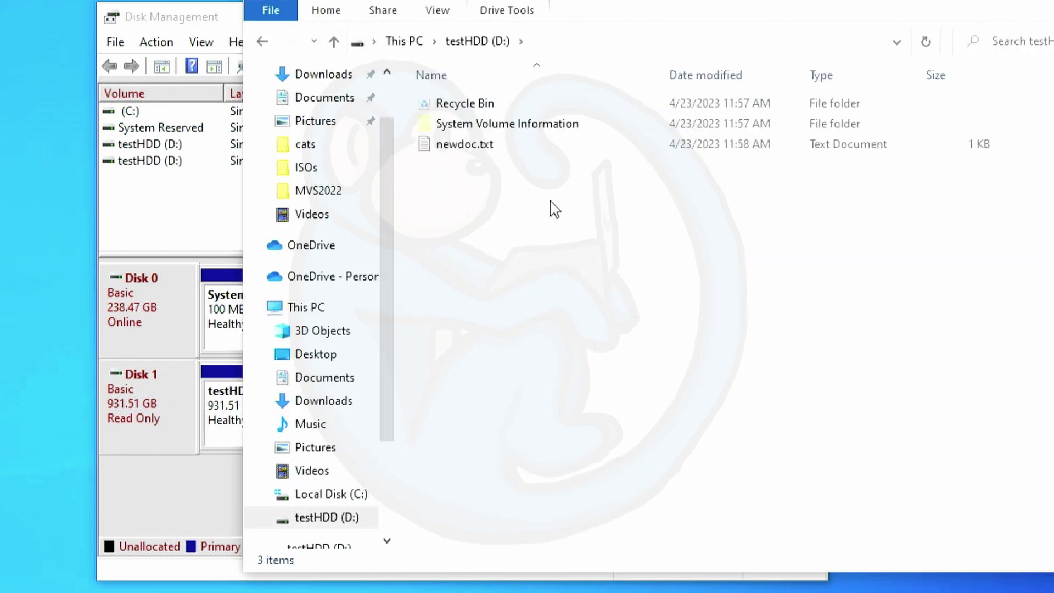
left_click(468, 148)
double_click(468, 148)
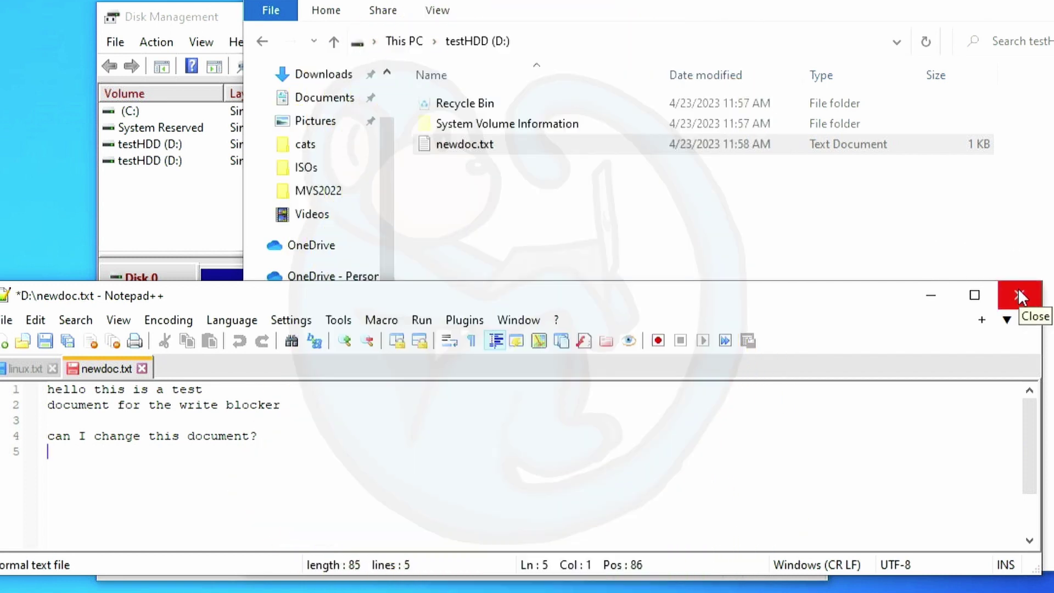
left_click(1020, 297)
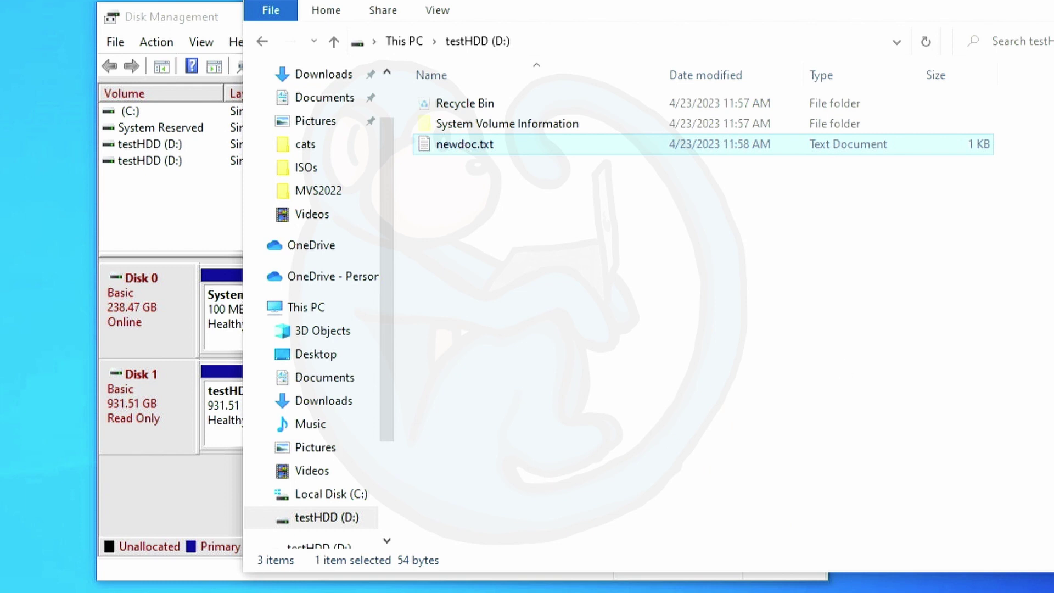
Open Command Prompt, switch to drive D: and list its files with dir
left_click(258, 591)
type("cmd")
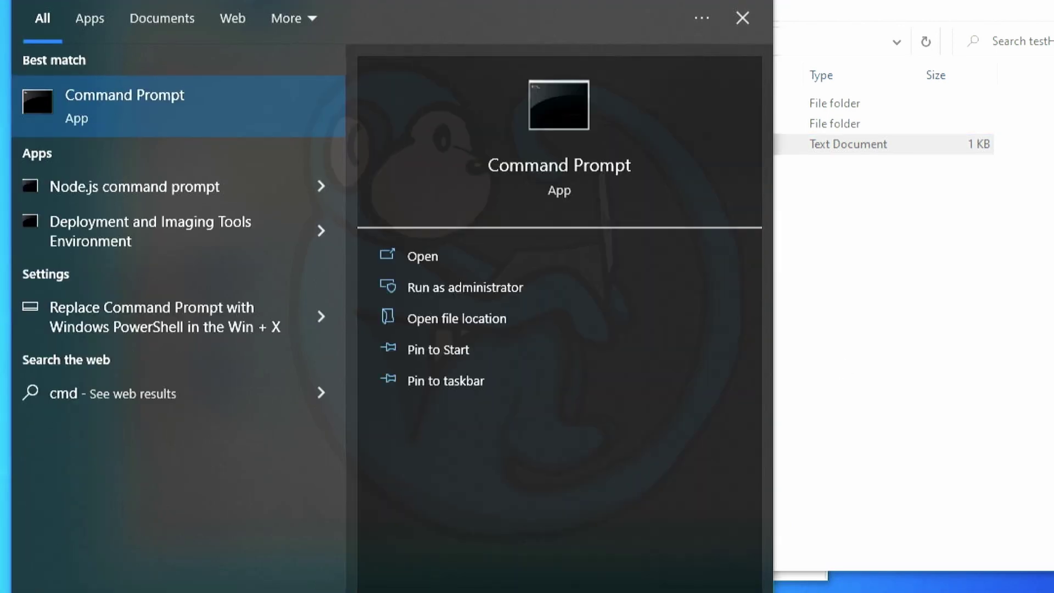
key("Return")
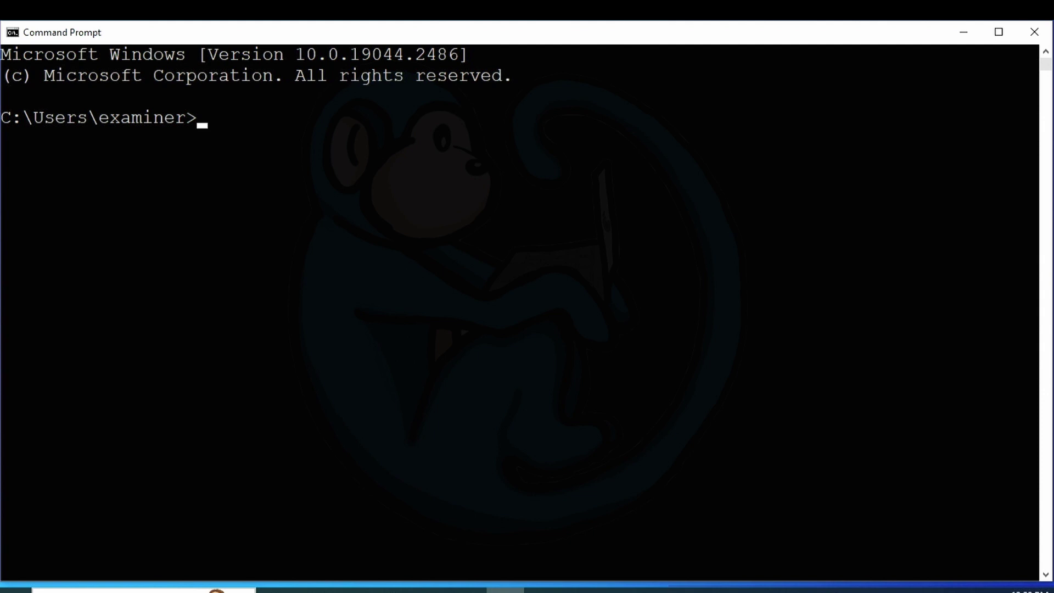
type("cd")
key("BackSpace")
key("BackSpace")
type("d:")
key("Return")
type("dir")
key("Return")
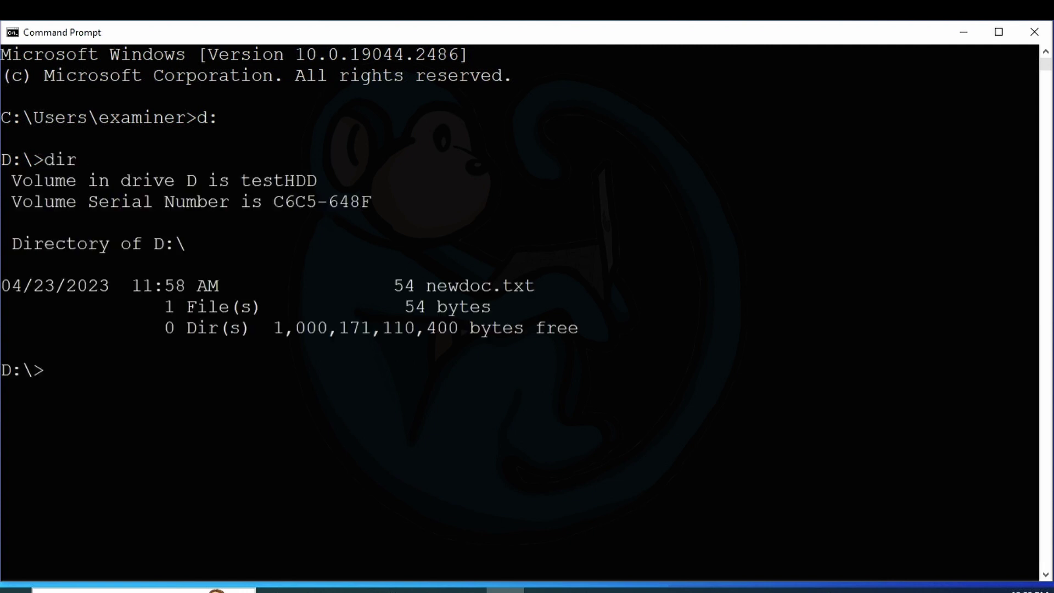
Try 'del newdoc.txt' (refused, write protected) and print its two-line contents with 'type newdoc.txt'
type("del newdoc.tx")
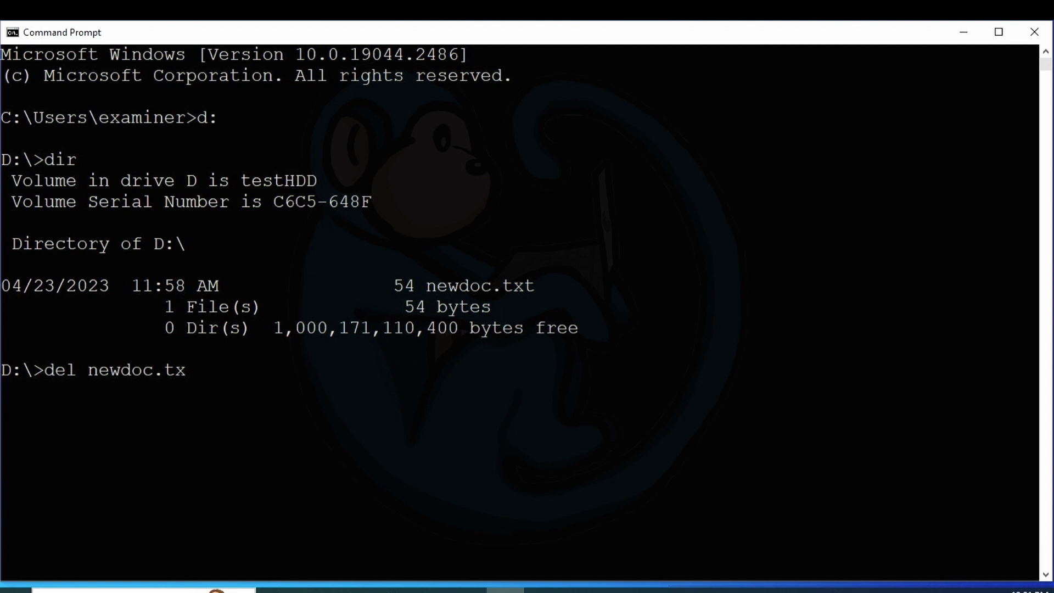
type("t")
key("Return")
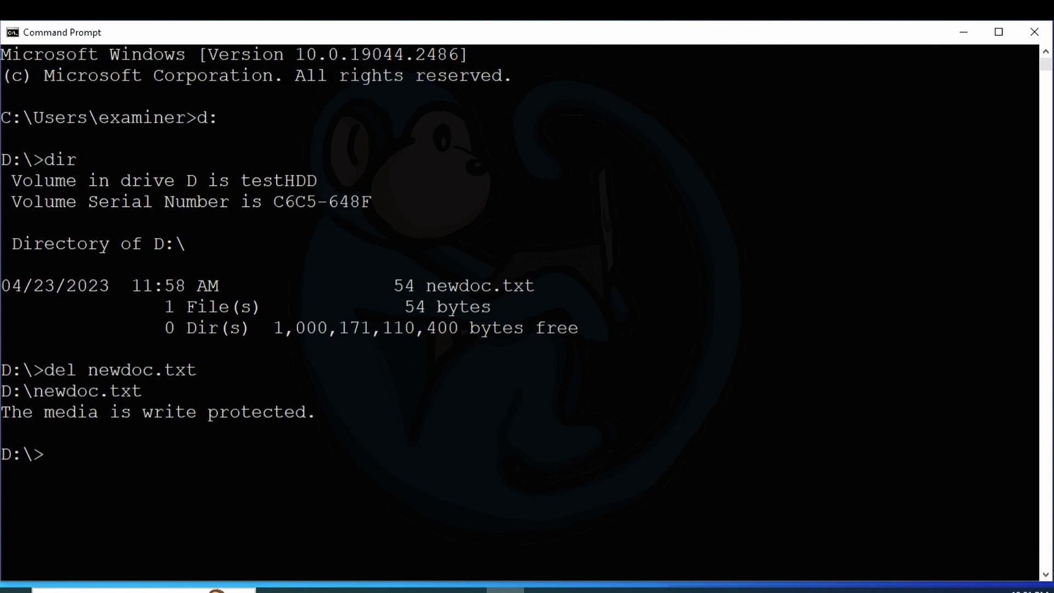
type("type newdoc.txt")
key("Return")
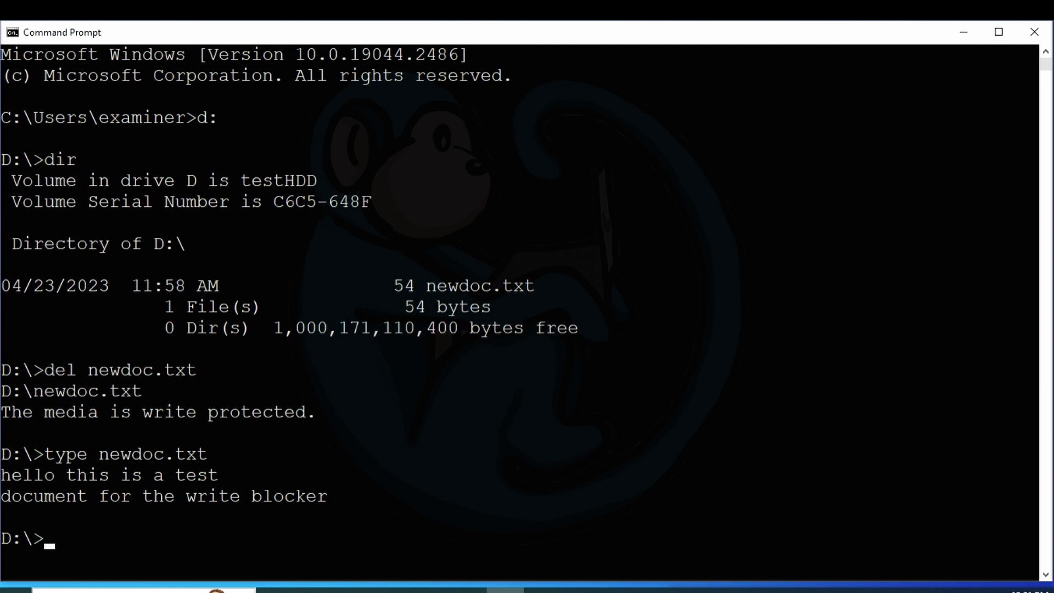
key("alt+Tab")
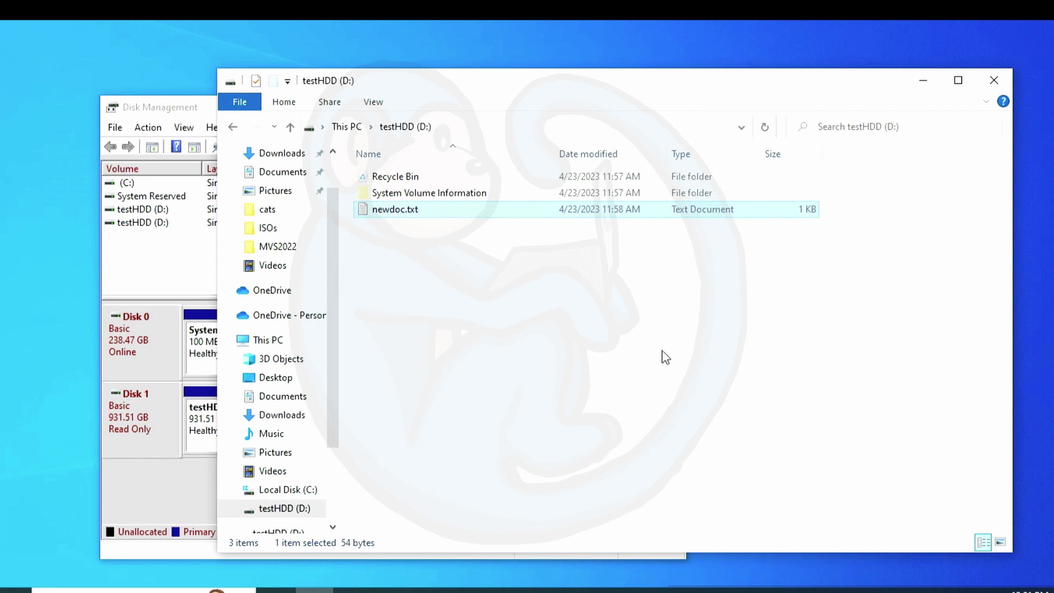
Close File Explorer, bring Disk 2 online, and select its exFAT staging (D:) partition
left_click(995, 81)
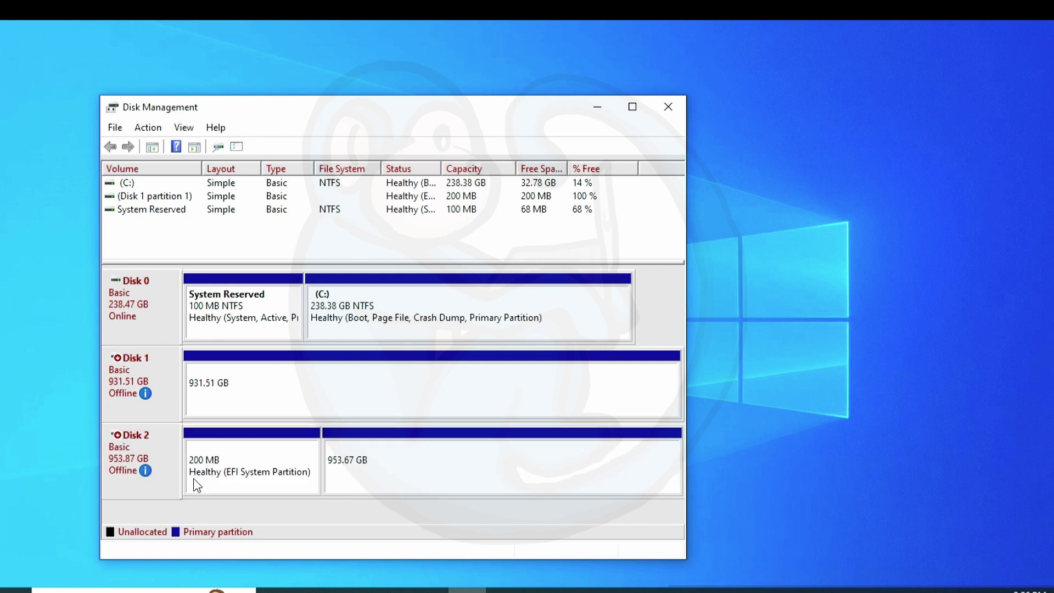
right_click(148, 471)
left_click(159, 478)
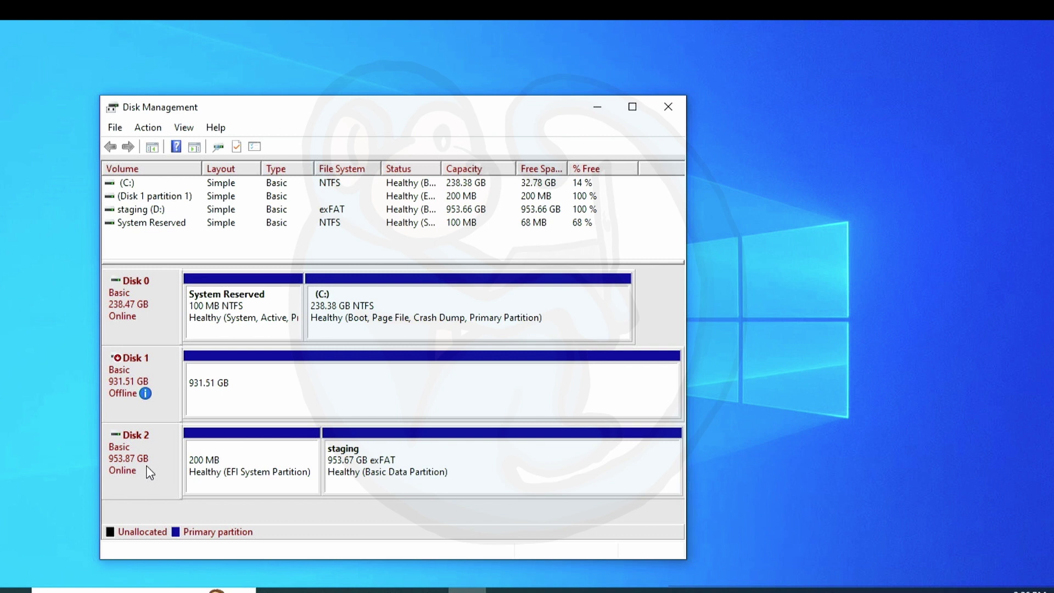
left_click(419, 447)
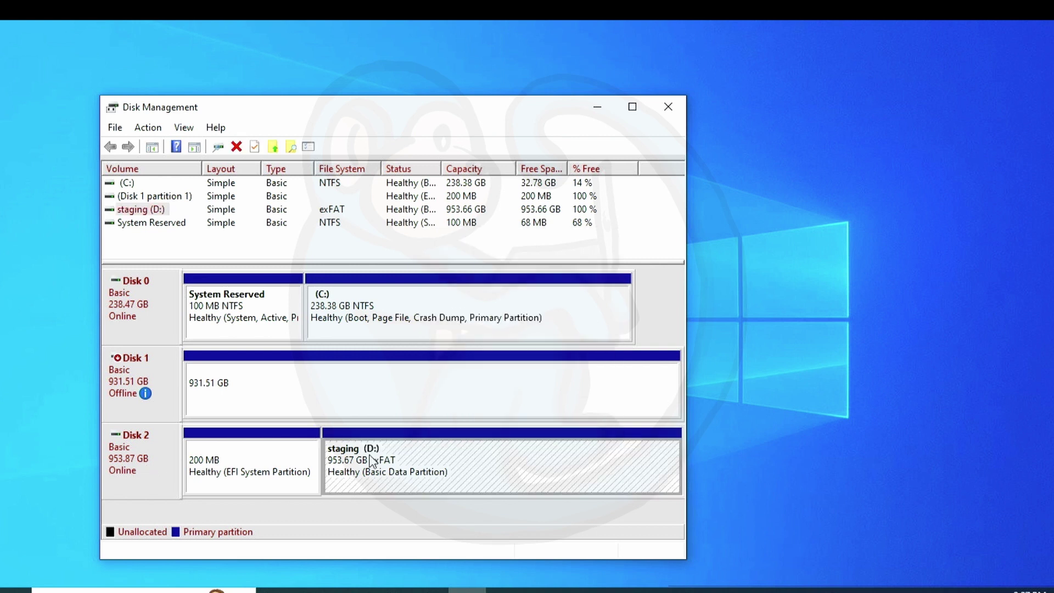
Launch FTK Imager from the Start menu with administrator rights
left_click(15, 590)
left_click(264, 225)
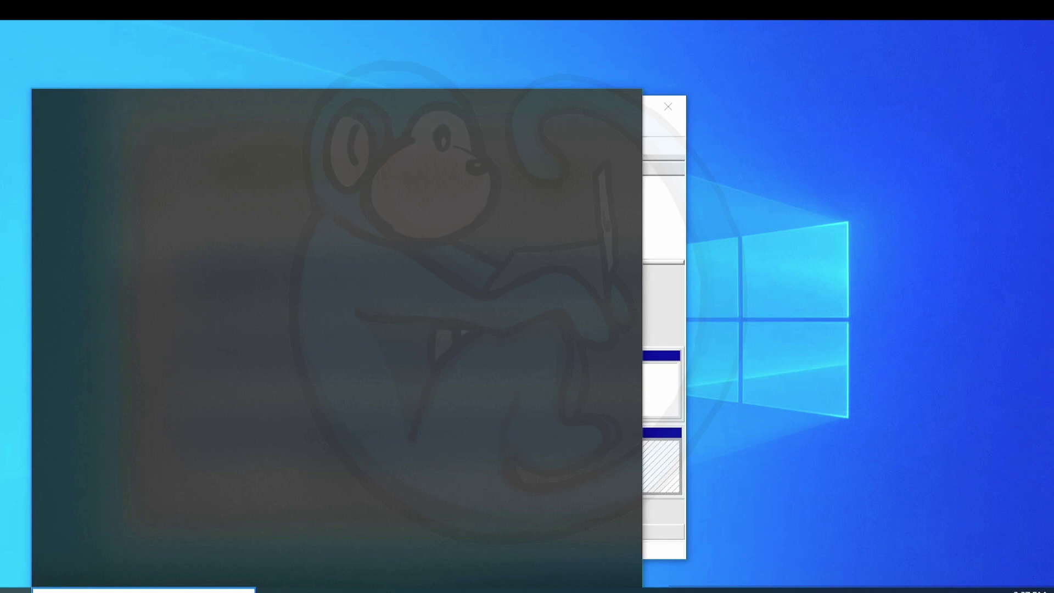
key("alt+y")
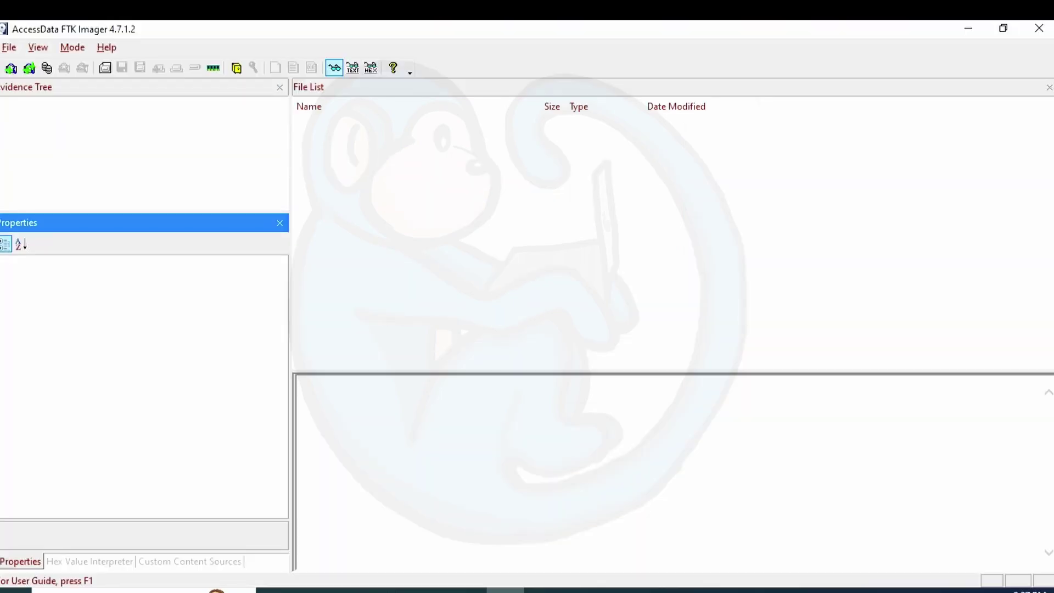
Create a physical-drive disk image with PHYSICALDRIVE1, the WDC USB drive, as source
left_click(112, 70)
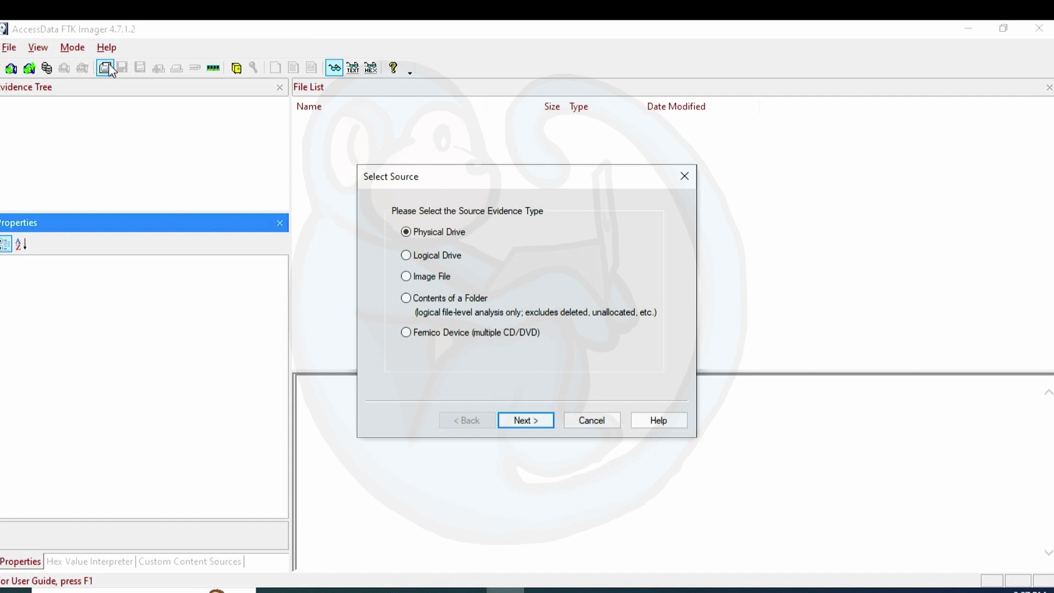
left_click(529, 422)
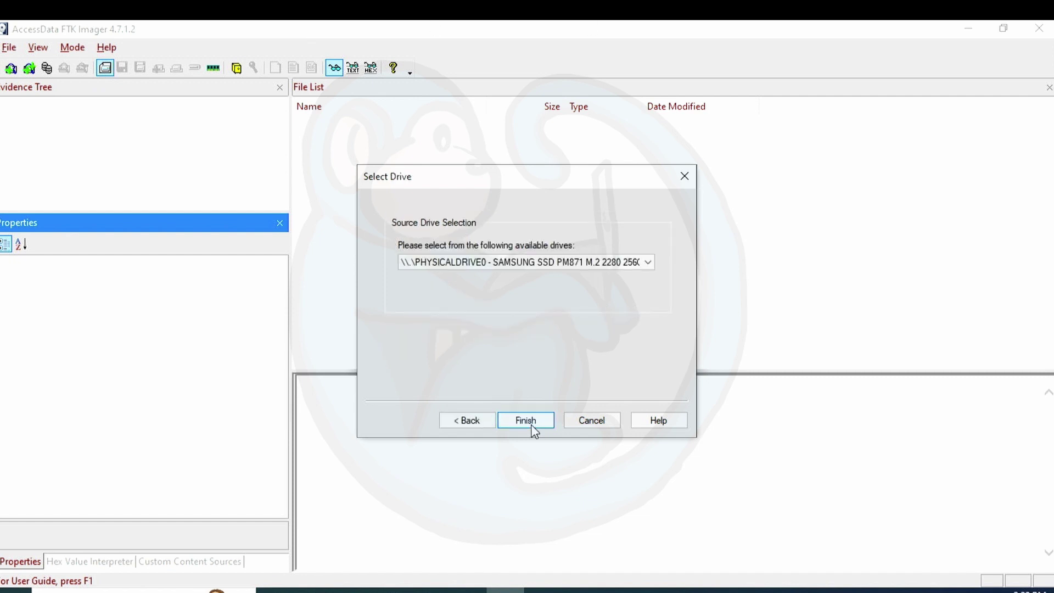
left_click(601, 262)
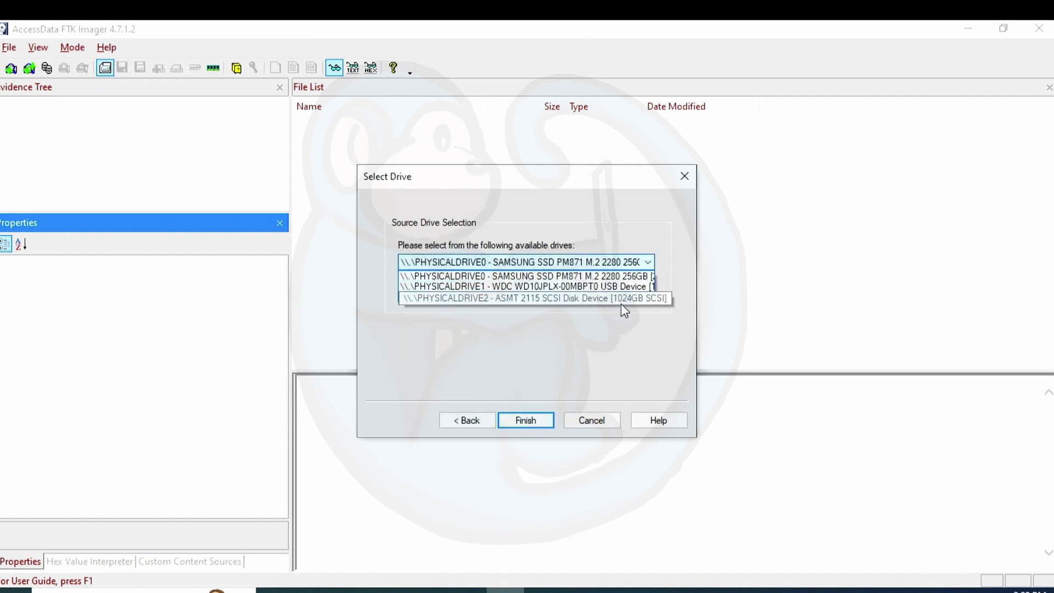
left_click(587, 291)
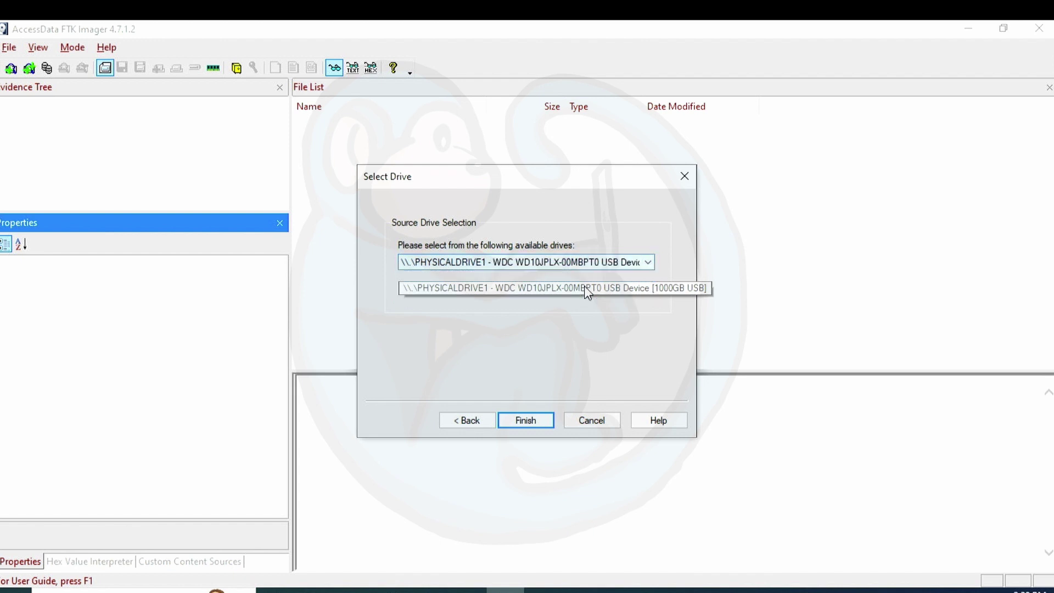
Confirm the source drive and add an E01 image destination, skipping evidence details
left_click(527, 421)
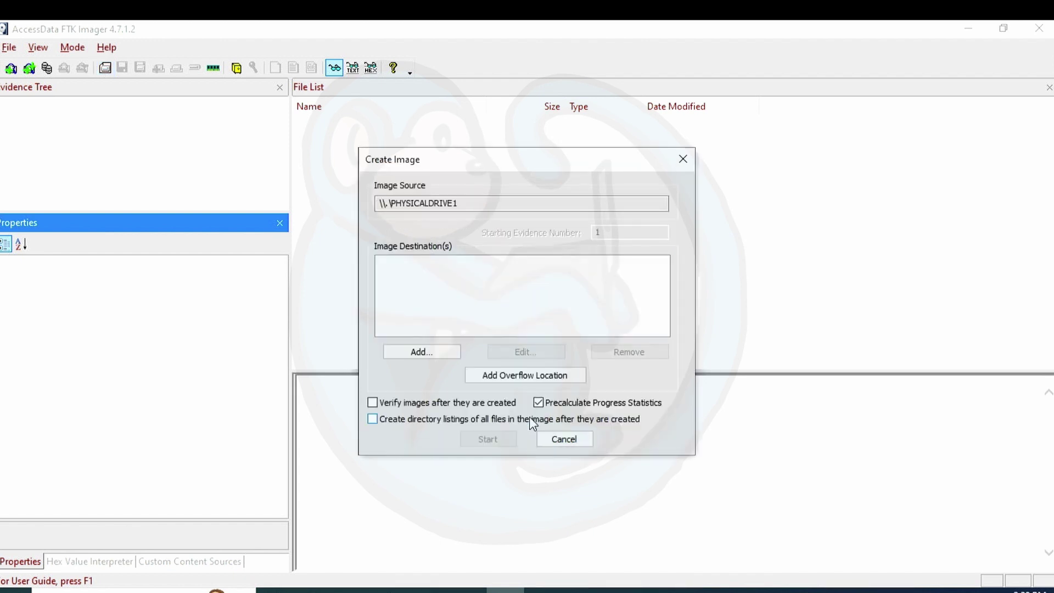
left_click(421, 351)
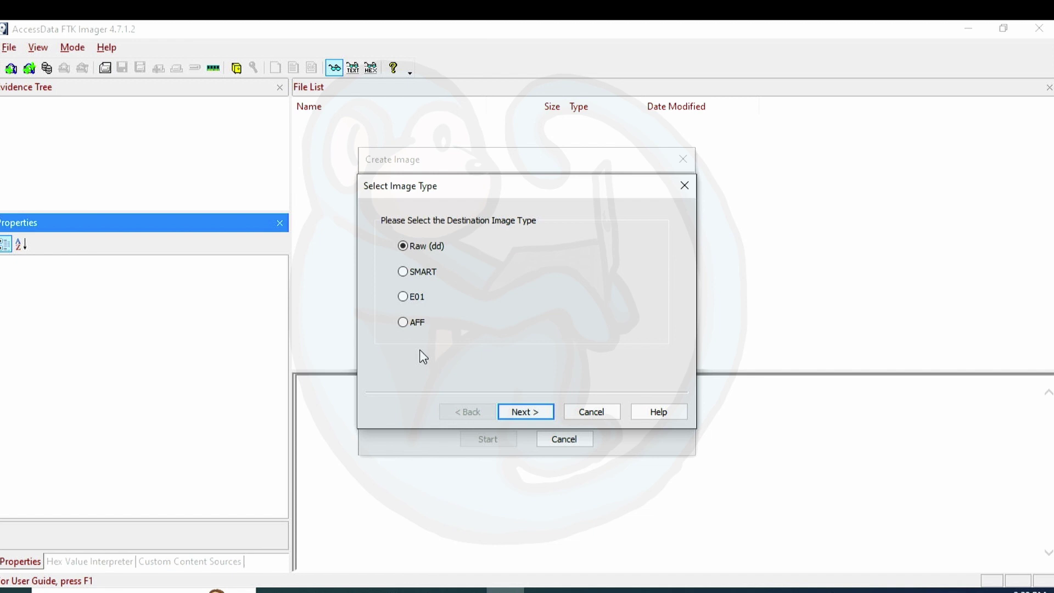
left_click(414, 299)
left_click(539, 419)
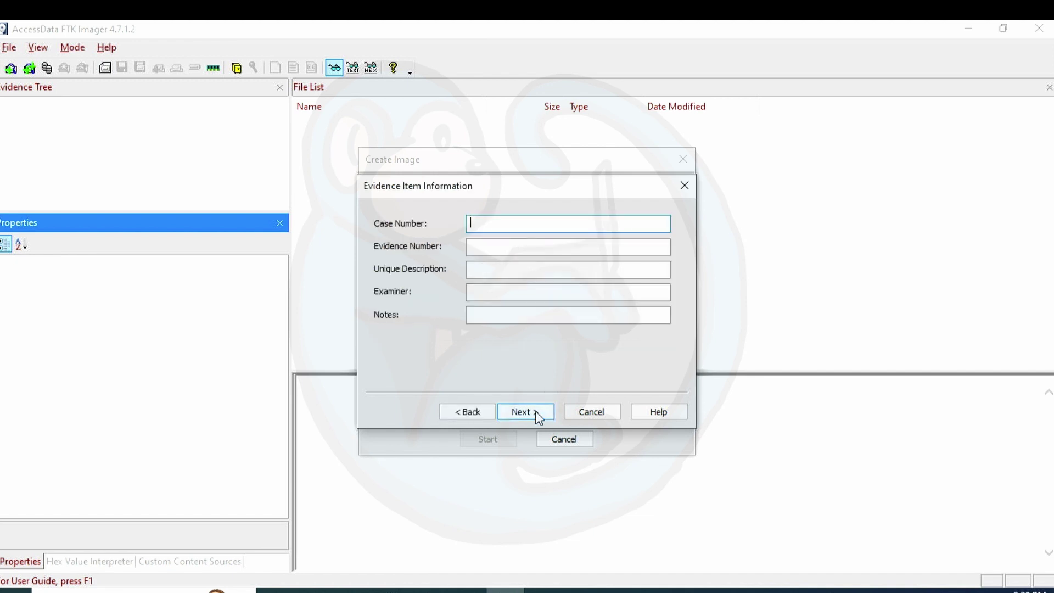
left_click(539, 418)
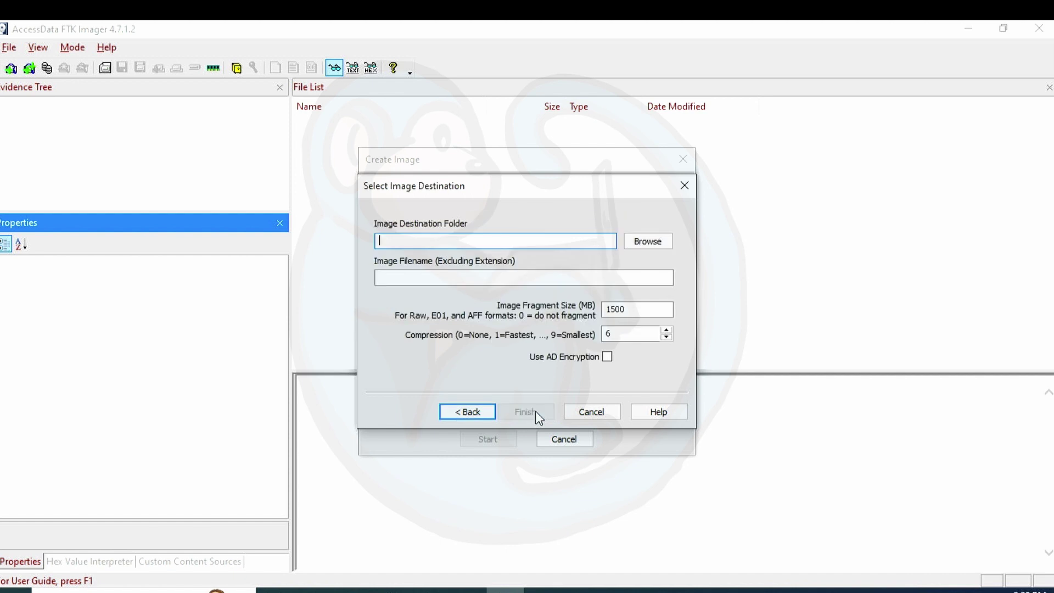
Set the destination folder to staging D:\ with image filename BM75309
left_click(631, 245)
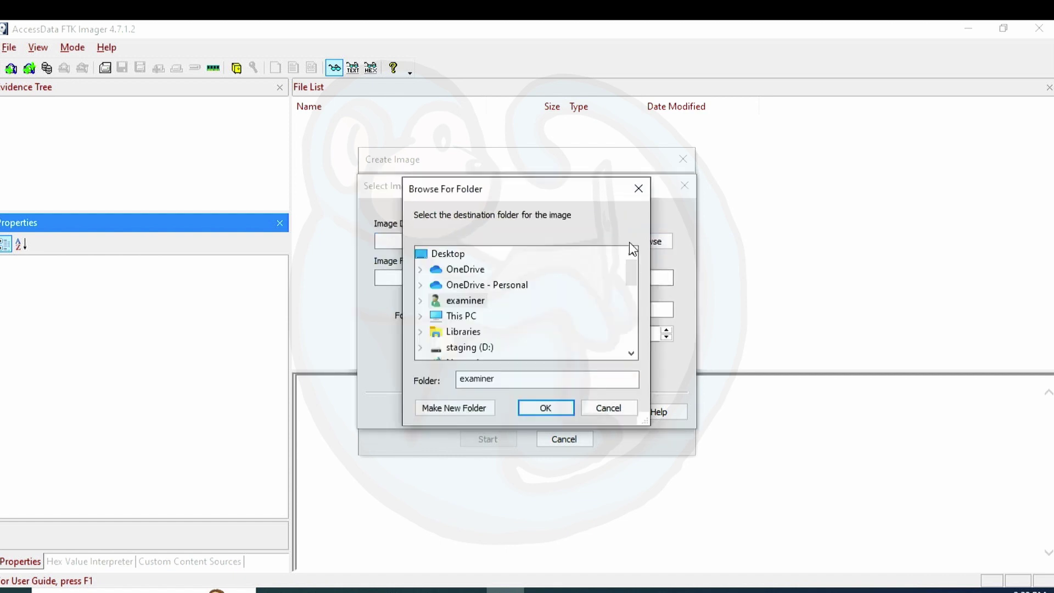
double_click(471, 347)
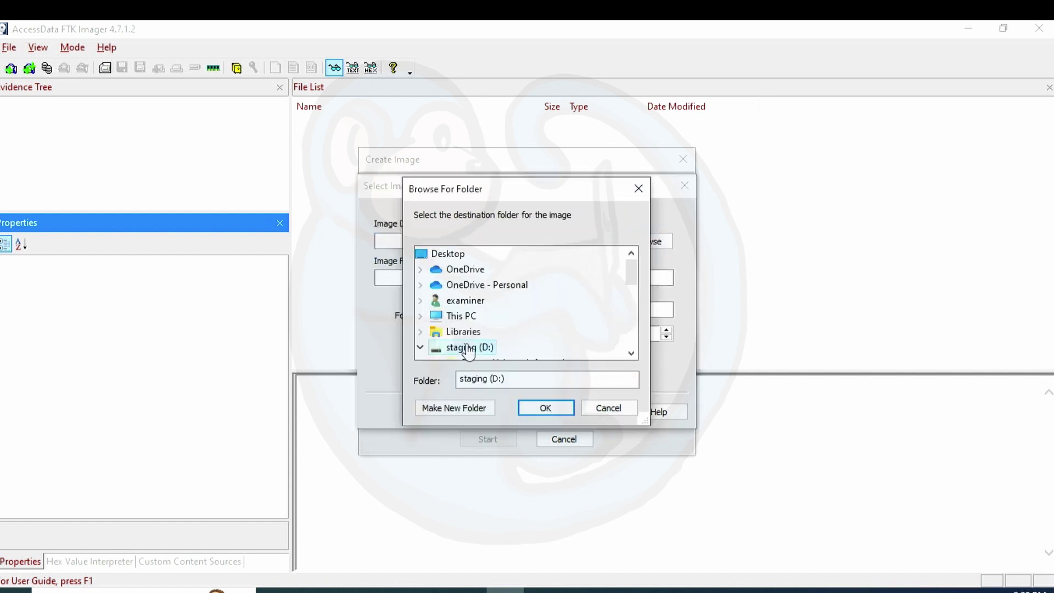
left_click(545, 407)
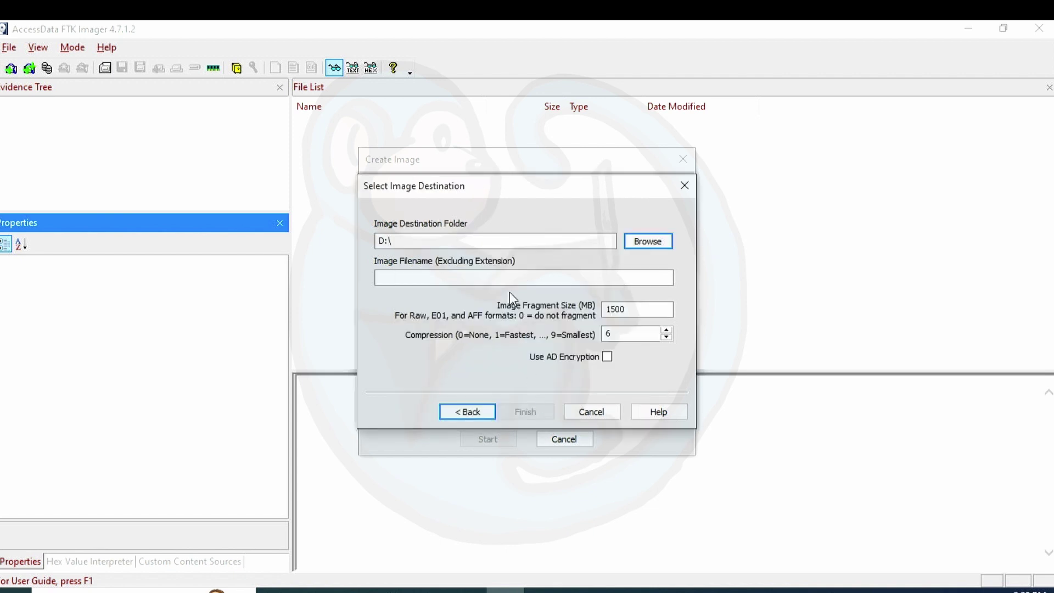
left_click(497, 276)
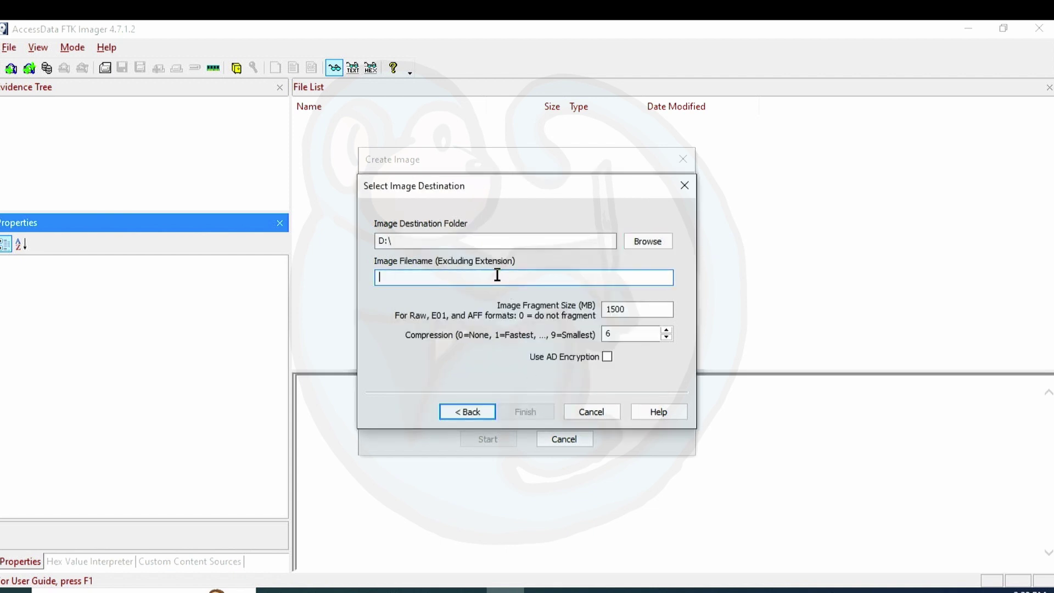
type("BM")
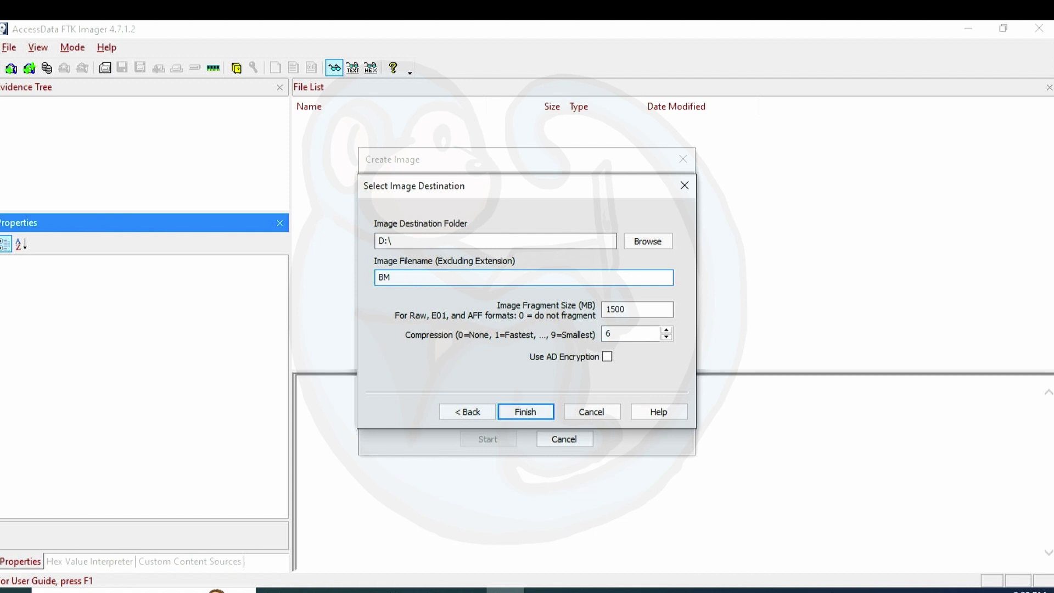
type("75309")
left_click(543, 415)
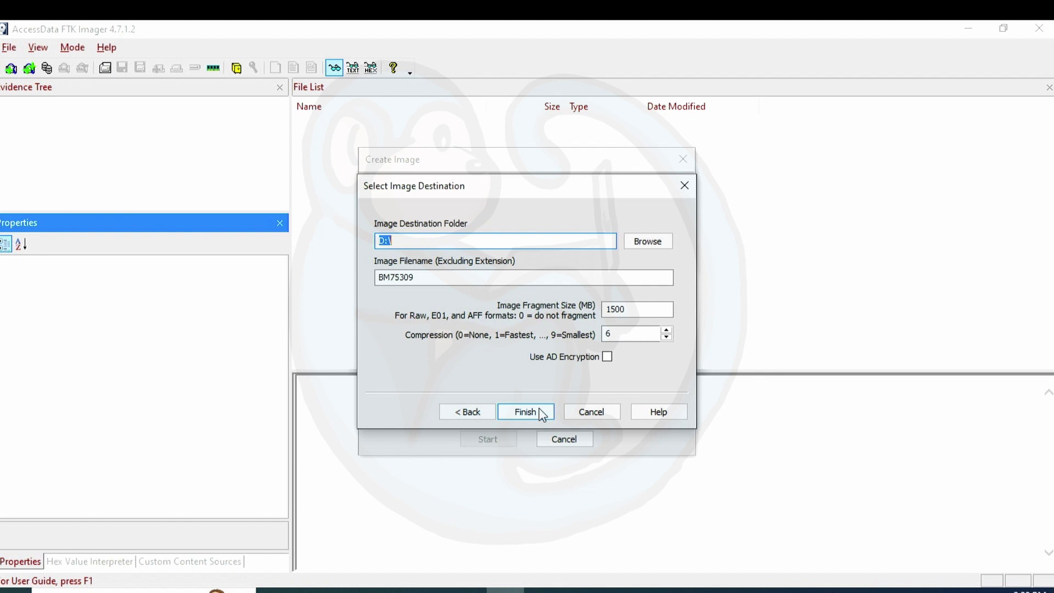
left_click(542, 414)
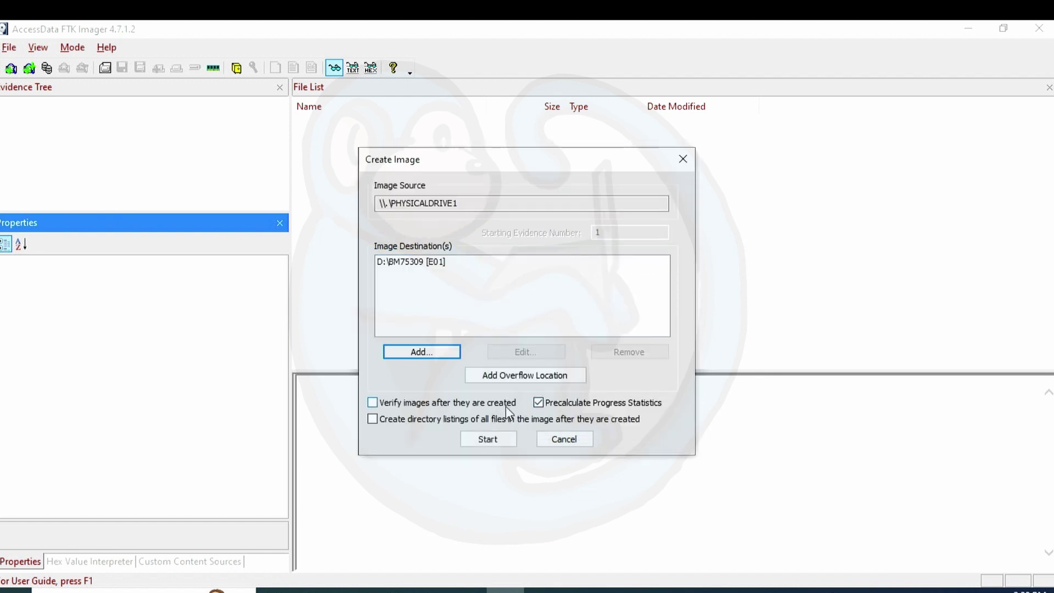
Start imaging PHYSICALDRIVE1 to D:\BM75309 in E01 format
left_click(498, 441)
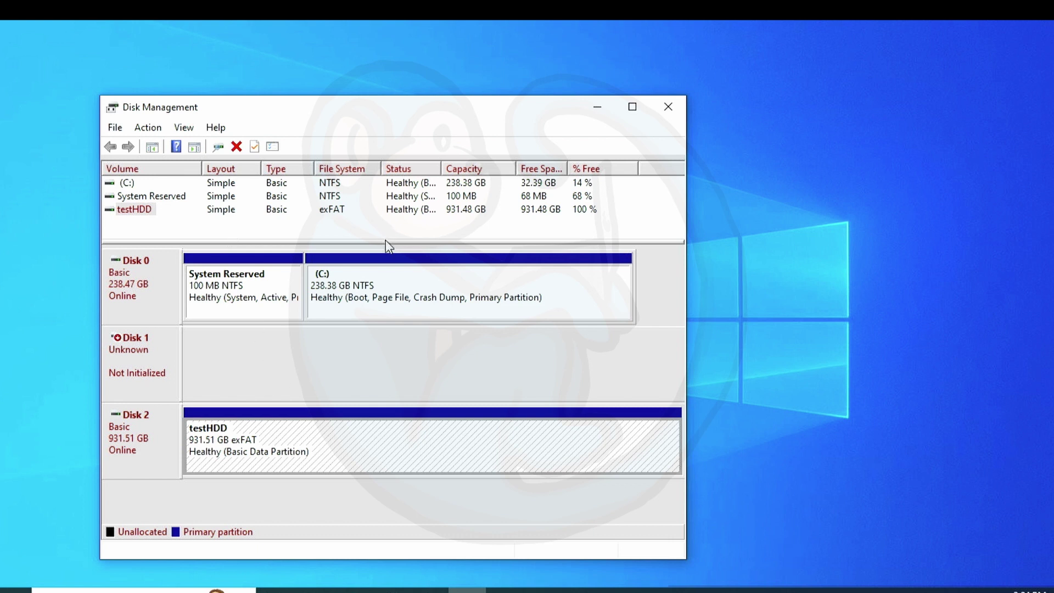
Assign drive letter D: to Disk 3's 953.67 GB staging partition
left_click_drag(386, 240, 386, 232)
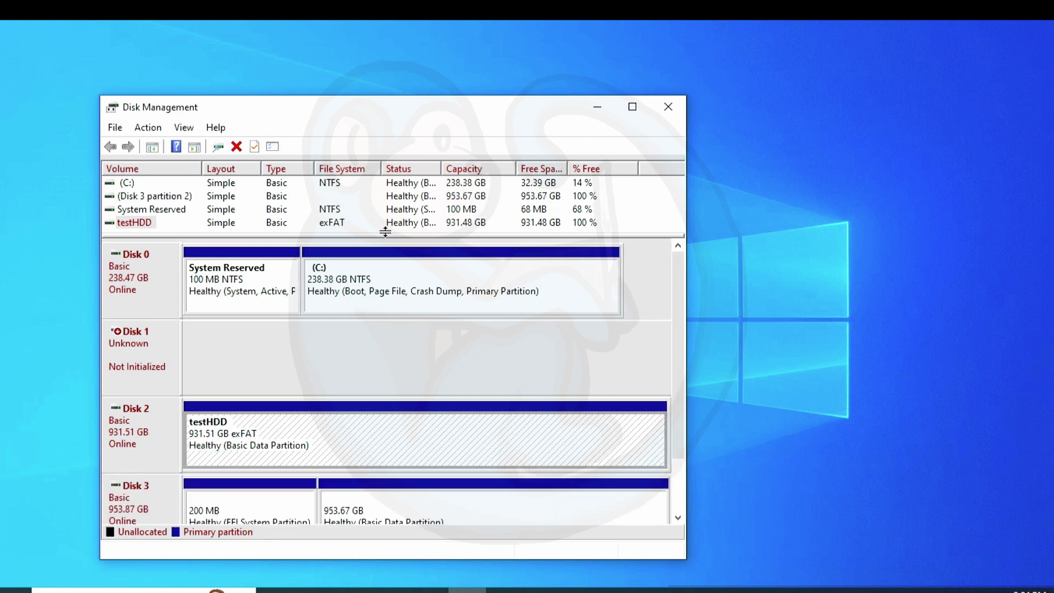
right_click(367, 498)
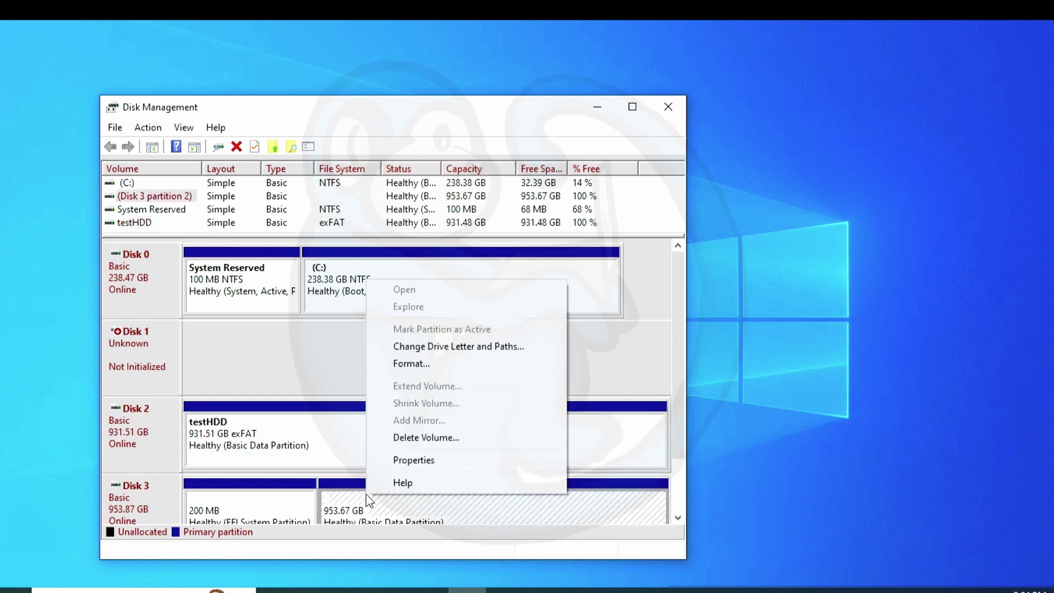
left_click(482, 347)
left_click(303, 378)
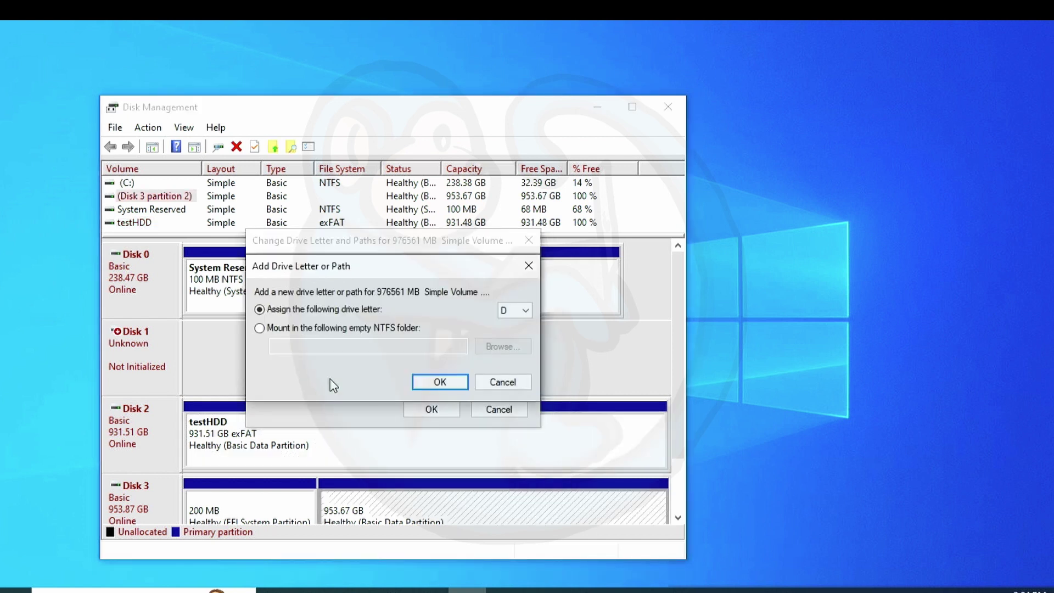
left_click(437, 382)
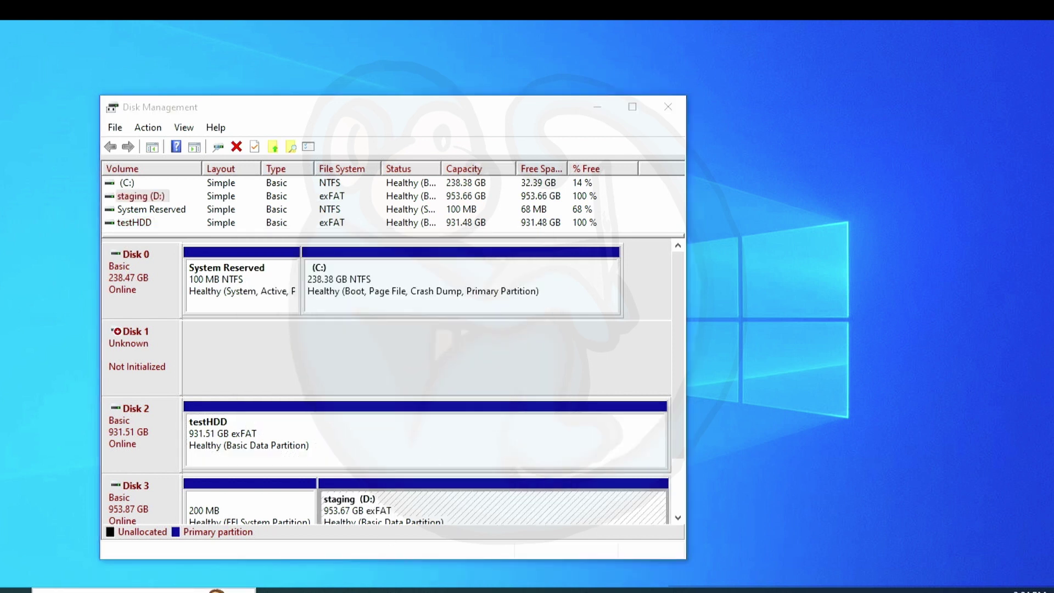
Launch FTK Imager via 'ftk' Start search, allowing administrator rights
key("super")
type("ftk")
key("Return")
left_click(446, 419)
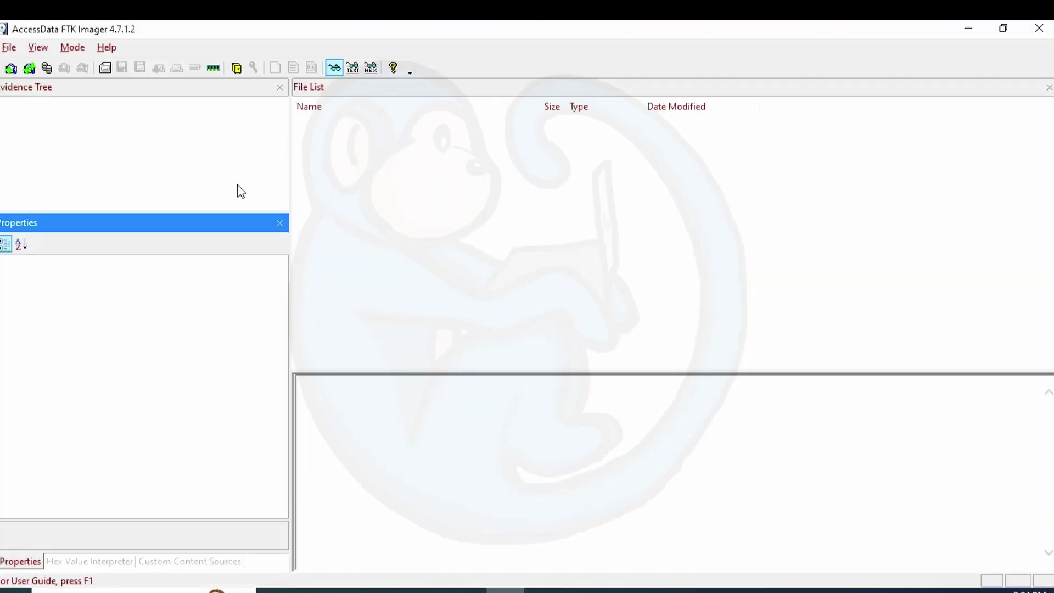
Create a physical-drive disk image with PHYSICALDRIVE2, the WDC disk, as source
left_click(105, 67)
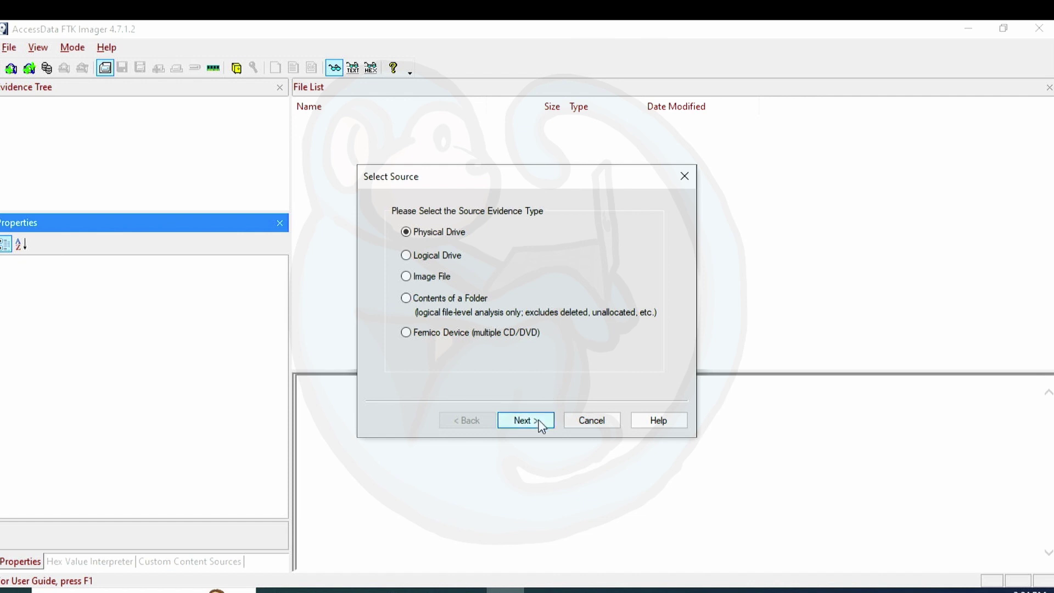
left_click(539, 422)
left_click(631, 262)
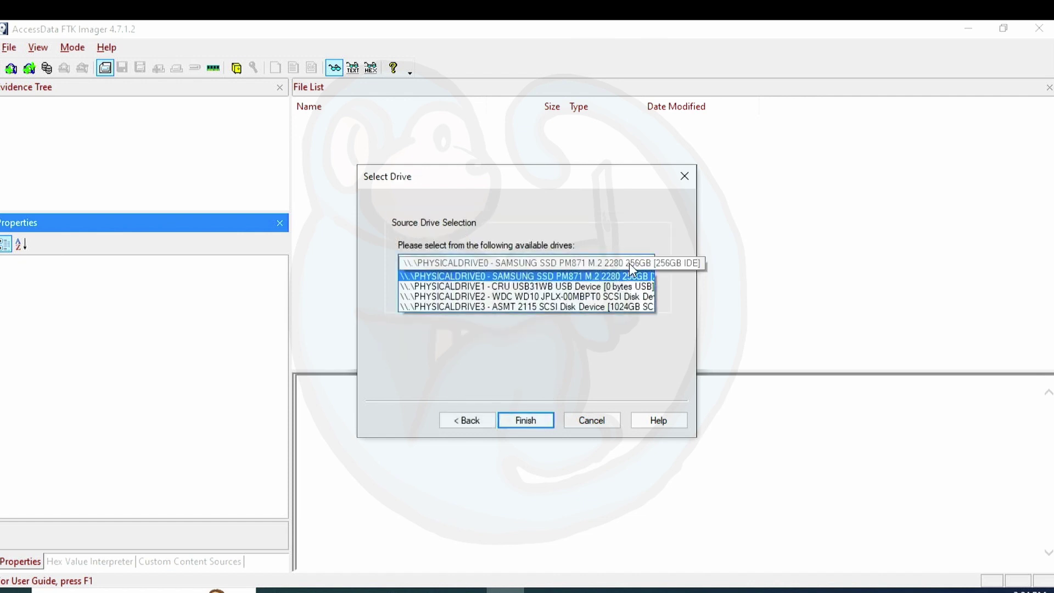
left_click(606, 299)
left_click(526, 420)
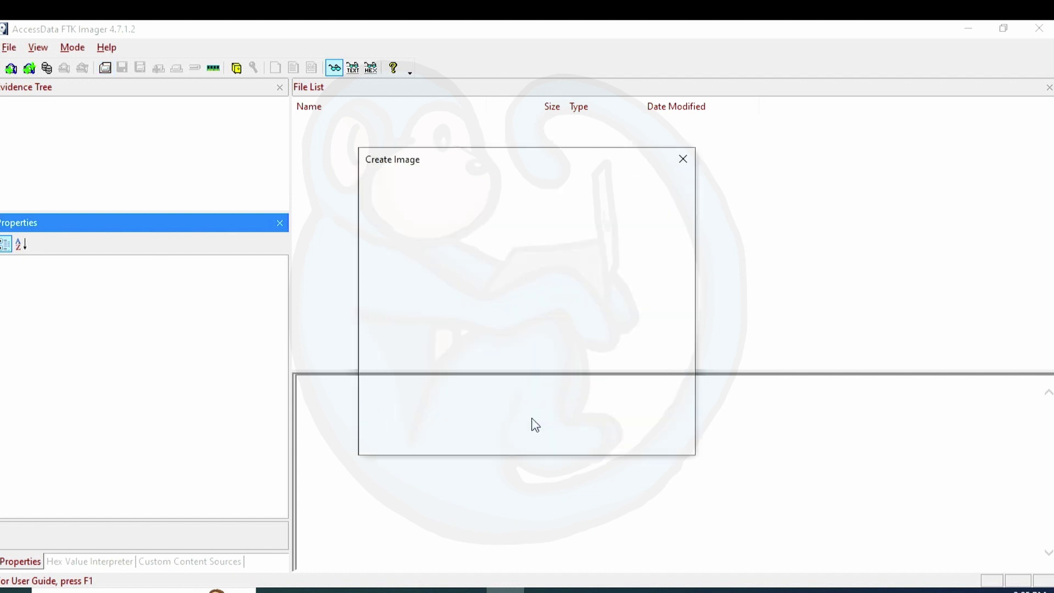
Add an E01 destination D:\BM75309 on the staging drive and start imaging
left_click(435, 355)
left_click(421, 299)
left_click(522, 412)
left_click(526, 412)
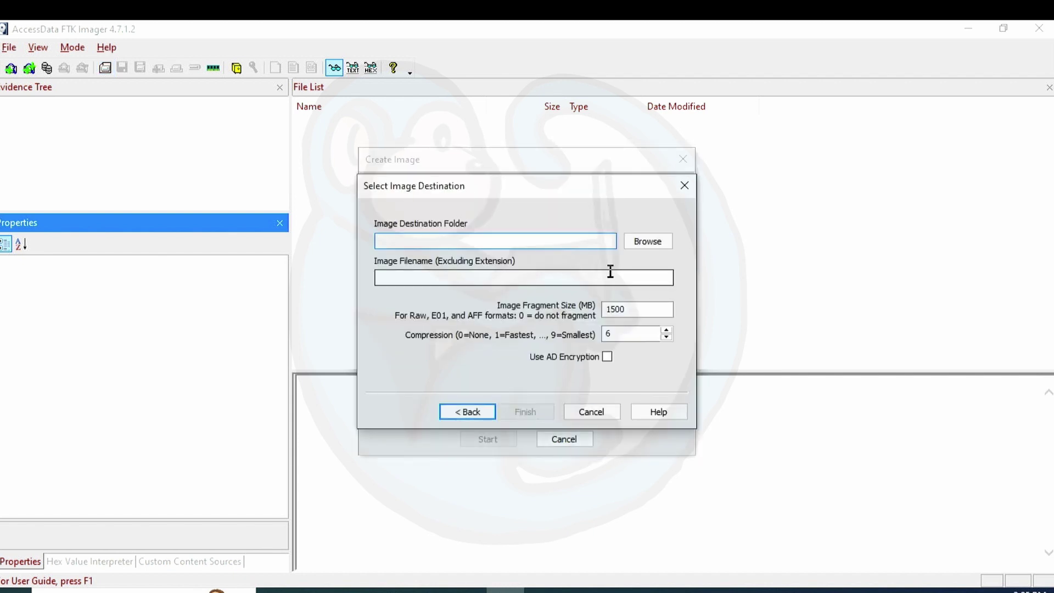
left_click(648, 241)
left_click(447, 348)
left_click(548, 404)
left_click(524, 278)
type("BM75309")
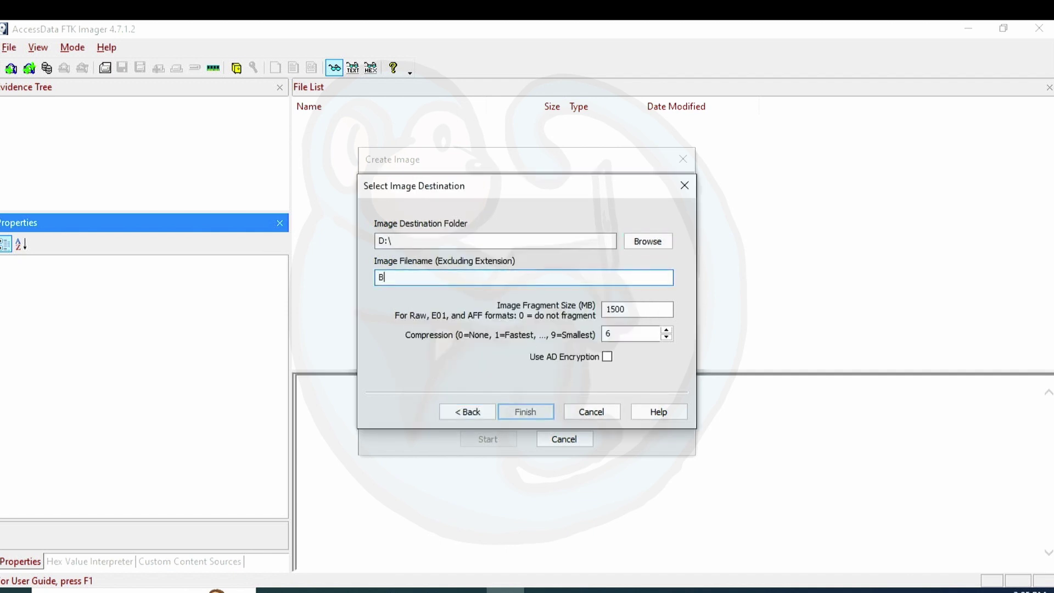
left_click(526, 413)
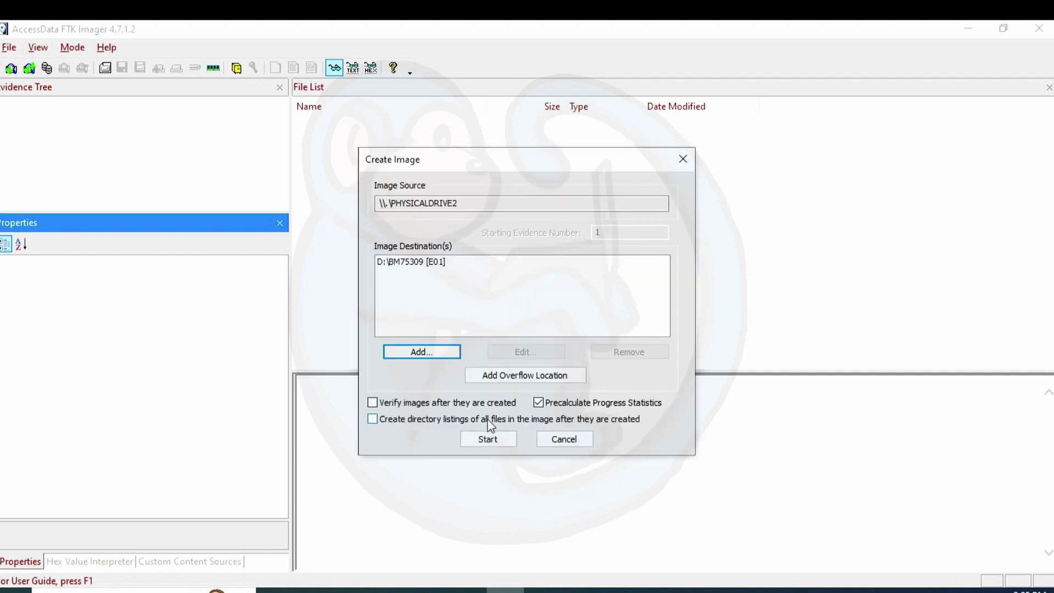
left_click(488, 440)
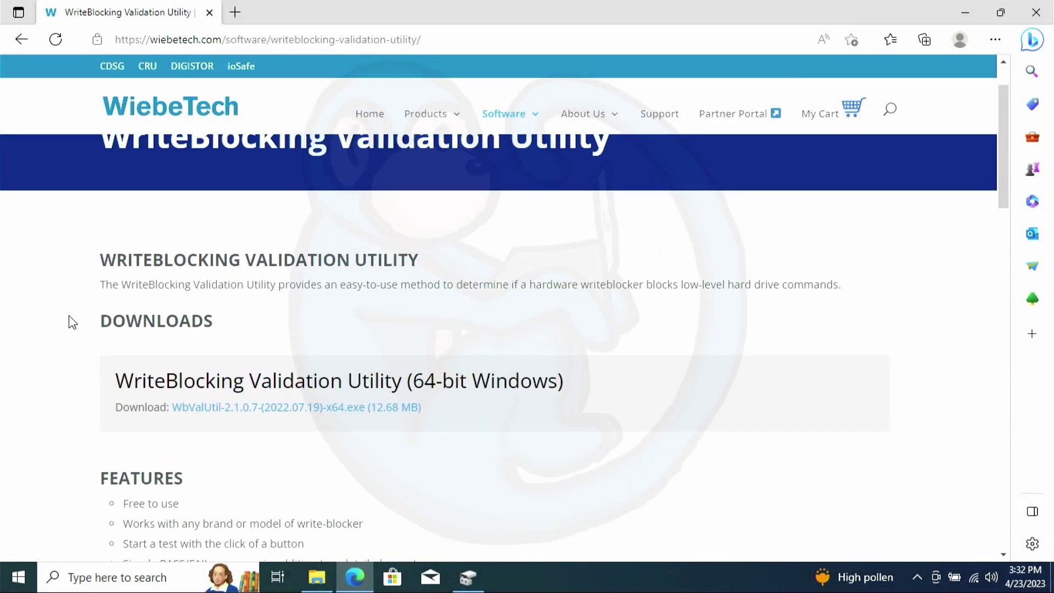
Run WbValUtil-2.1.0.7 from the Downloads folder, accepting the security warning
scroll(71, 323, "down", 3)
scroll(71, 323, "down", 10)
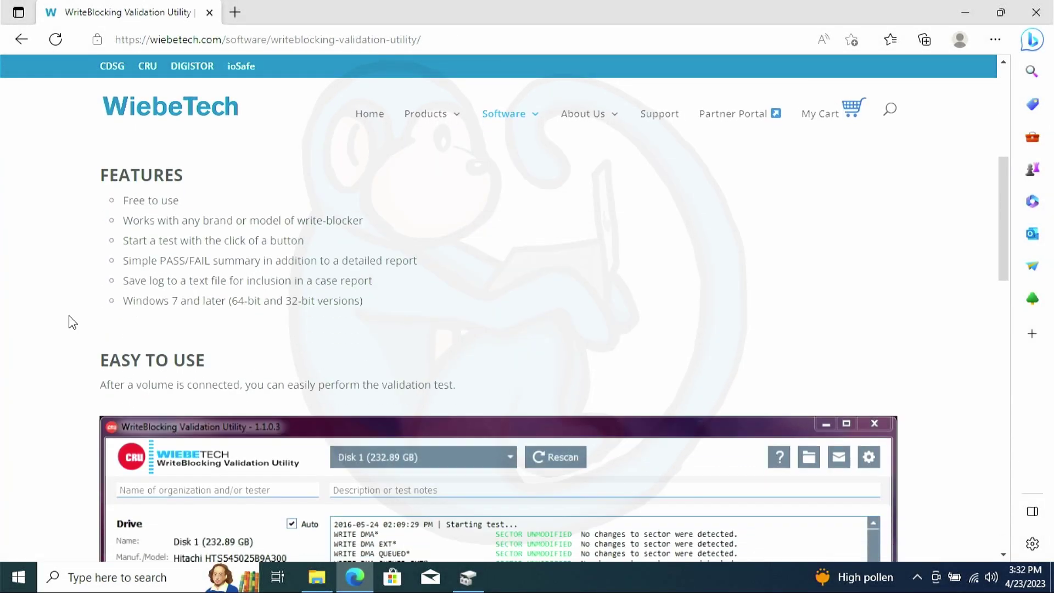
scroll(72, 322, "up", 15)
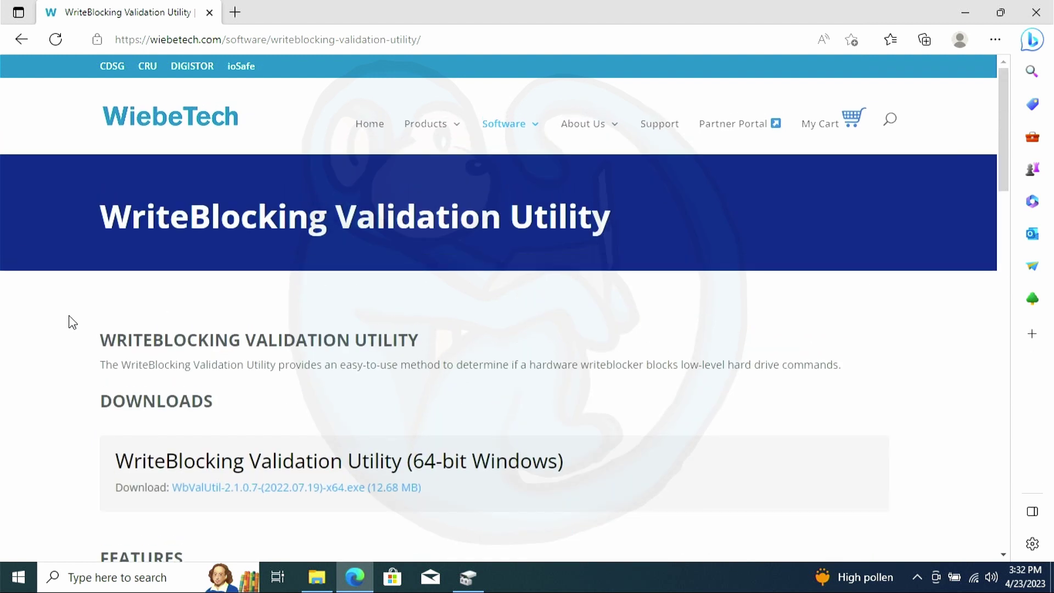
left_click(317, 576)
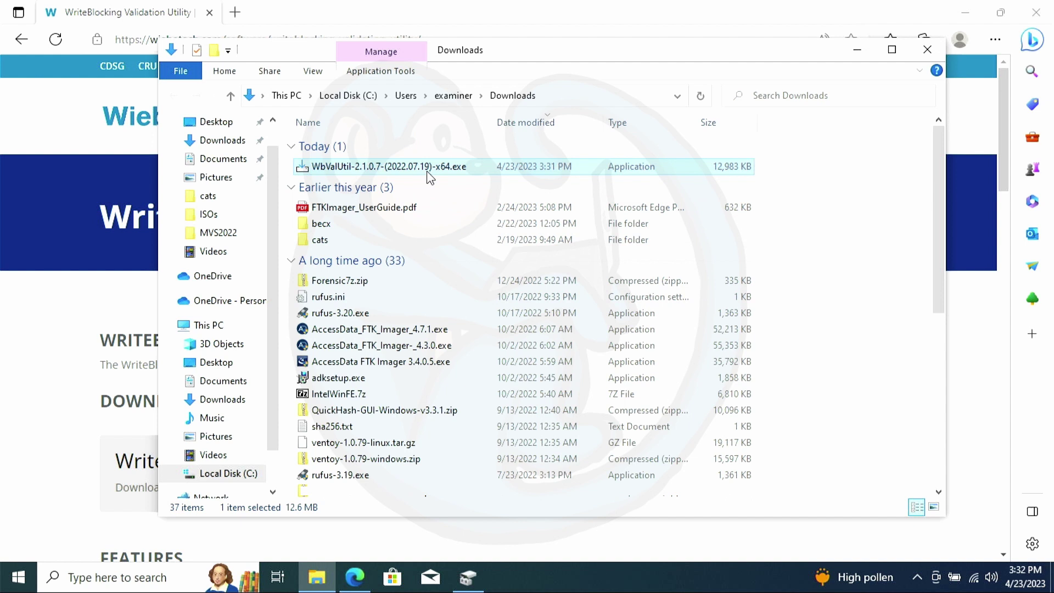
double_click(428, 174)
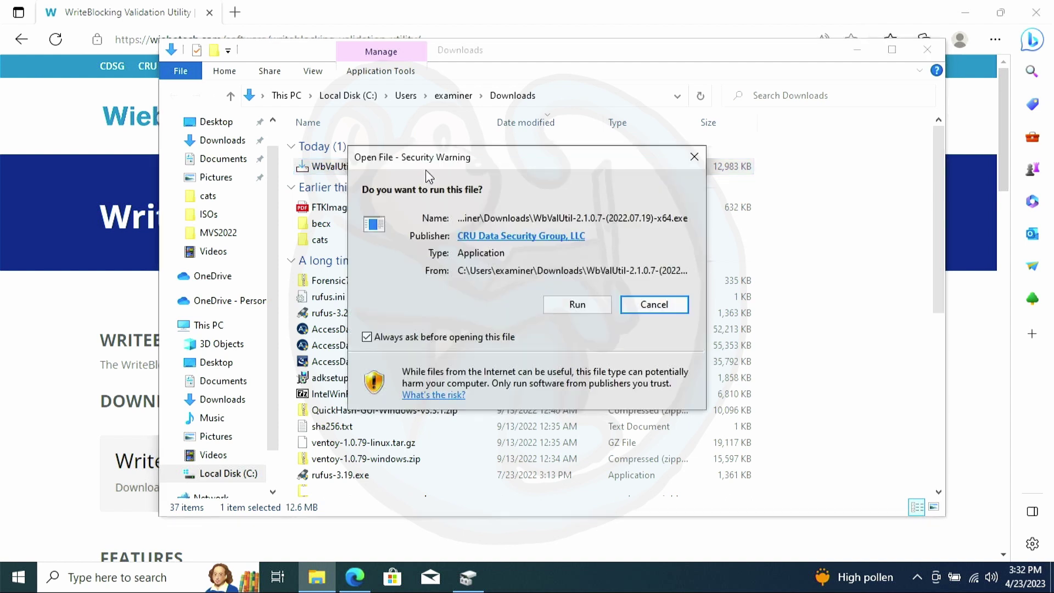
left_click(578, 304)
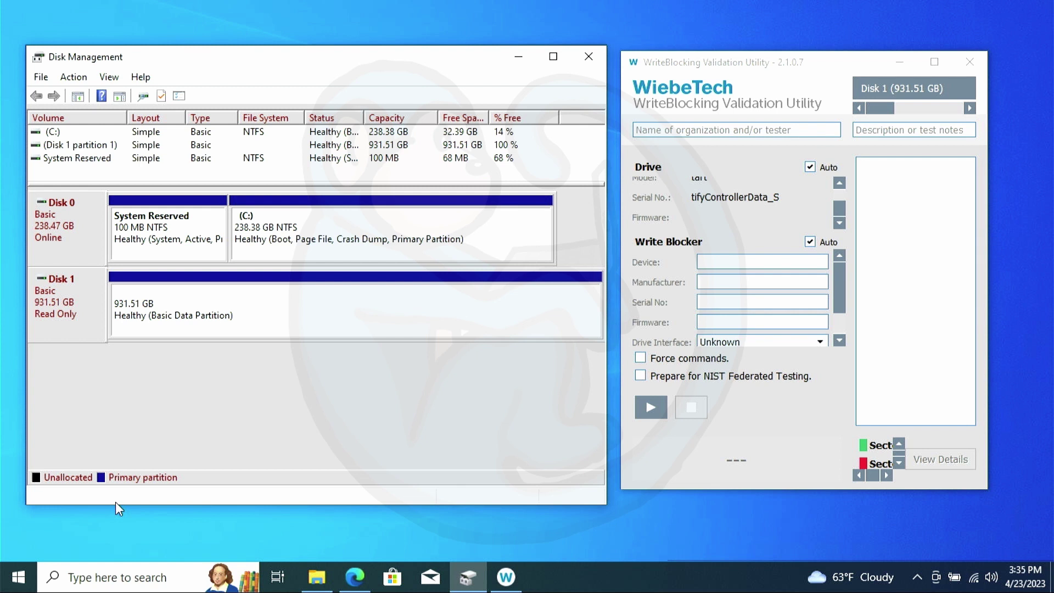
Run the write block test on Disk 1 (931.51 GB), confirm it, and maximize after PASS
left_click(839, 182)
left_click(839, 222)
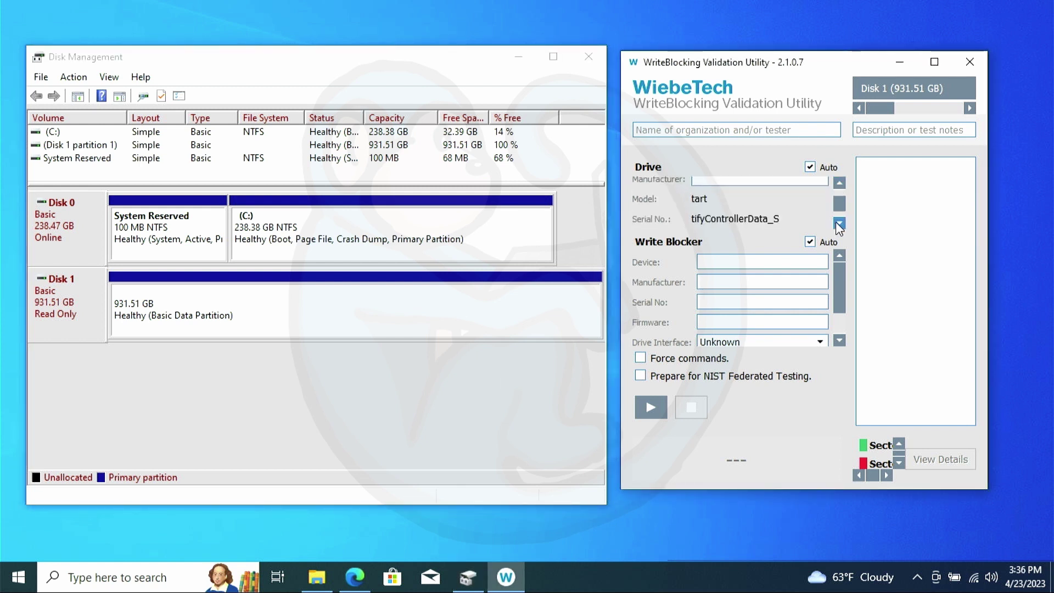
left_click(839, 224)
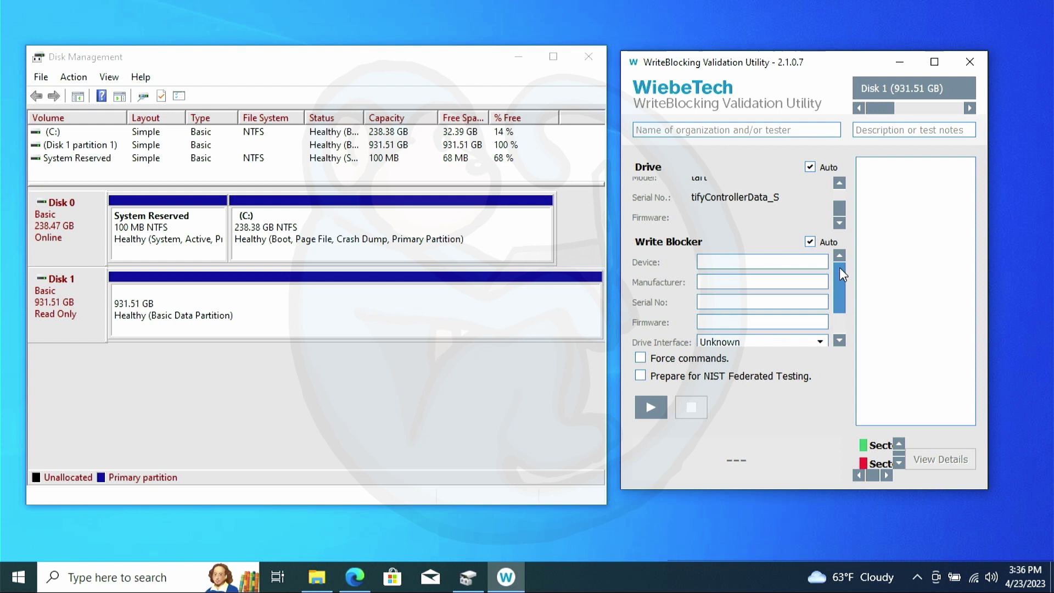
left_click(651, 406)
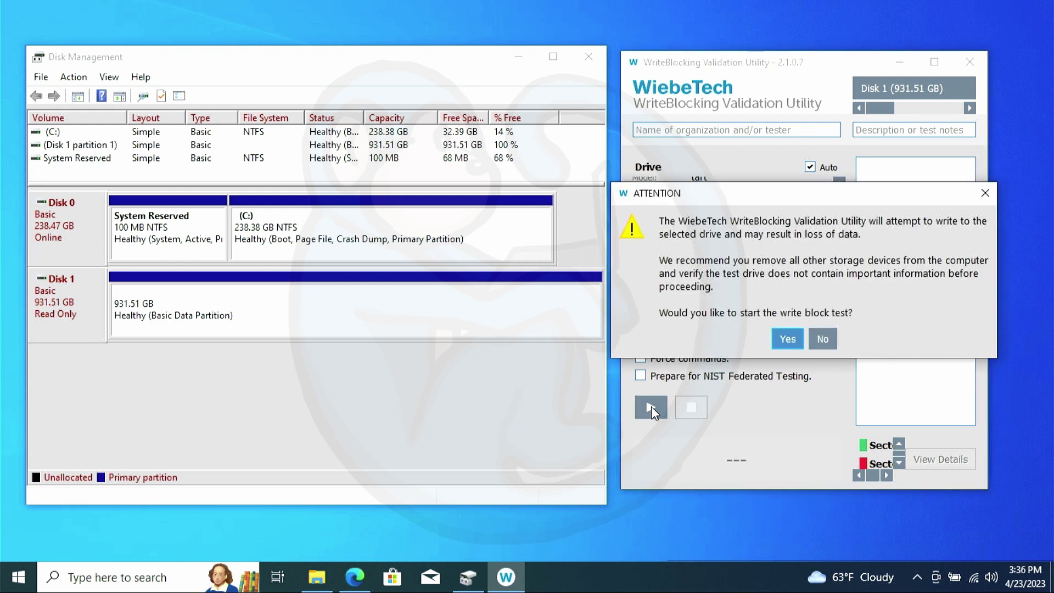
left_click(787, 341)
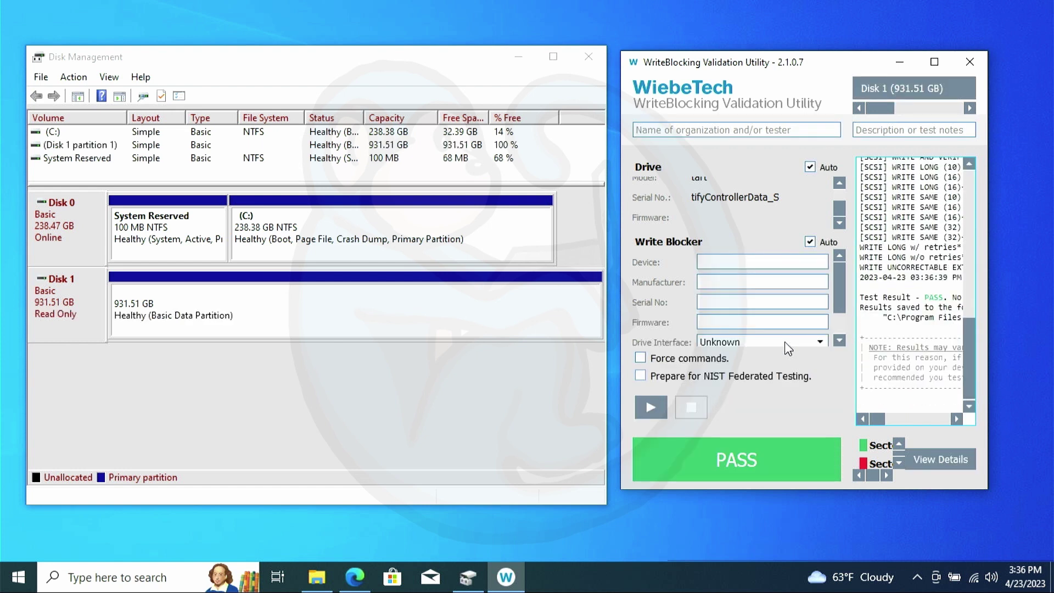
left_click(936, 62)
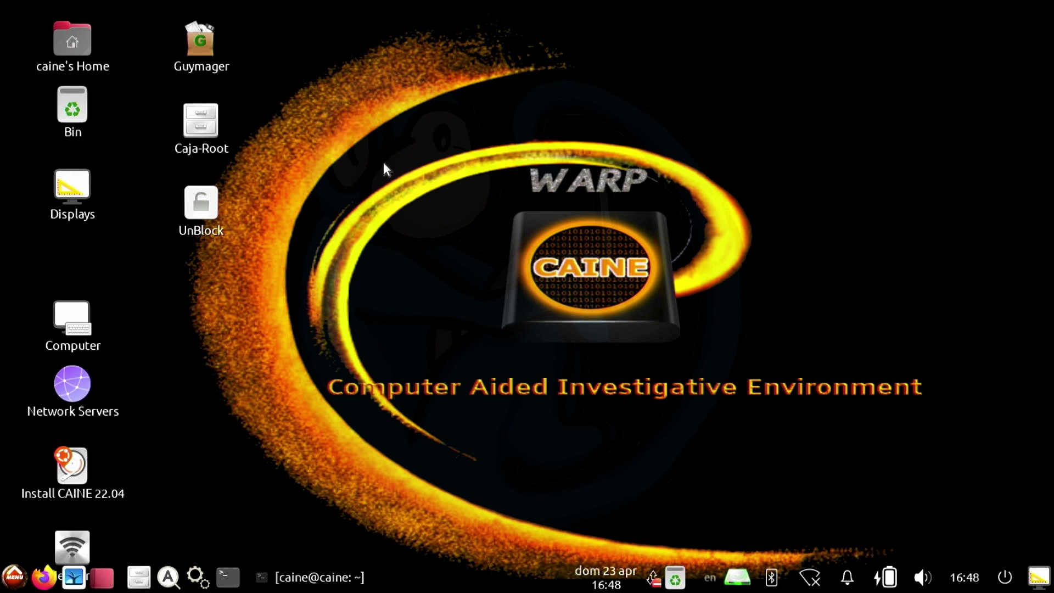
In UnBlock, leave the 931,5G sdc disk unticked so it stays read-only
double_click(201, 205)
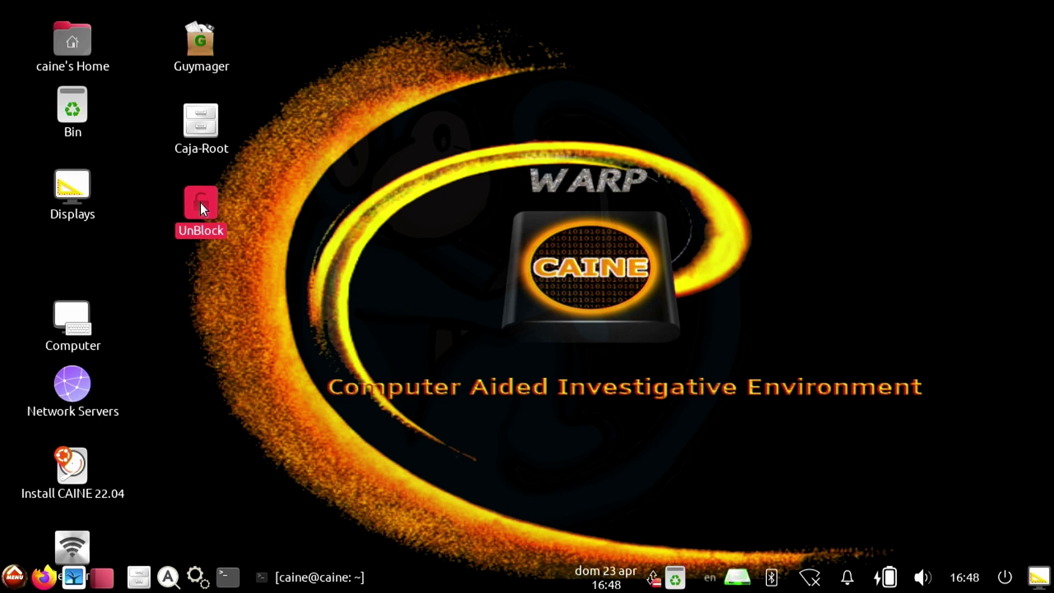
left_click(168, 335)
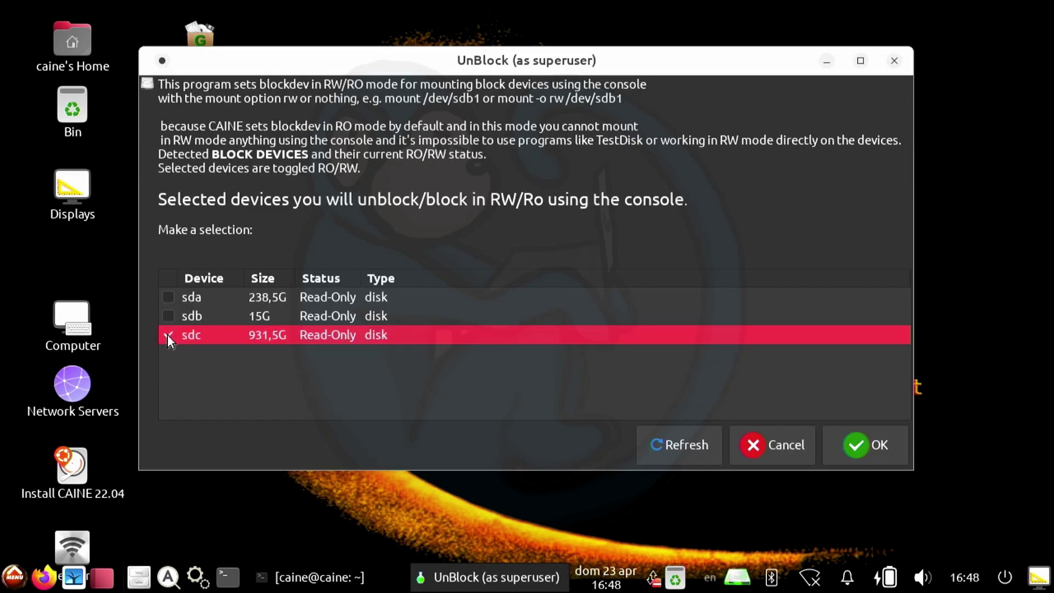
left_click(878, 446)
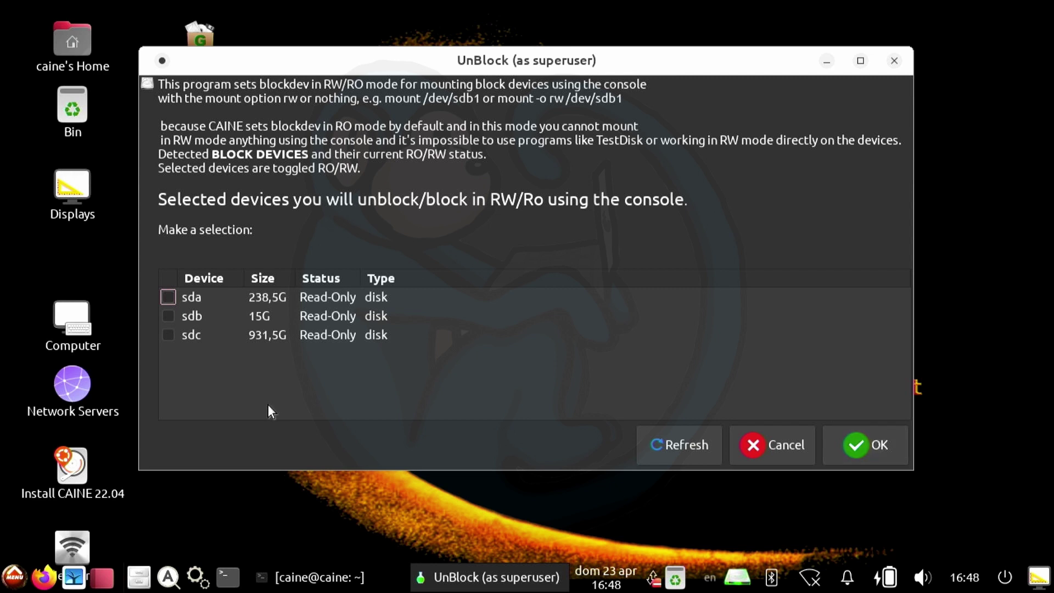
left_click(168, 336)
left_click(258, 338)
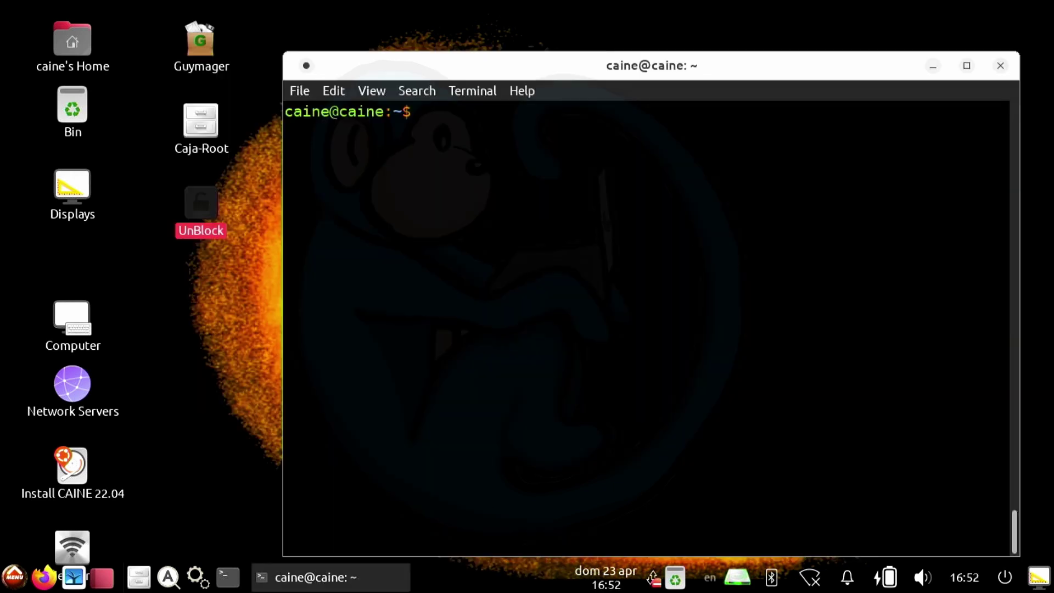
Mount /dev/sdc1 at /mnt with sudo and list its files
key("Return")
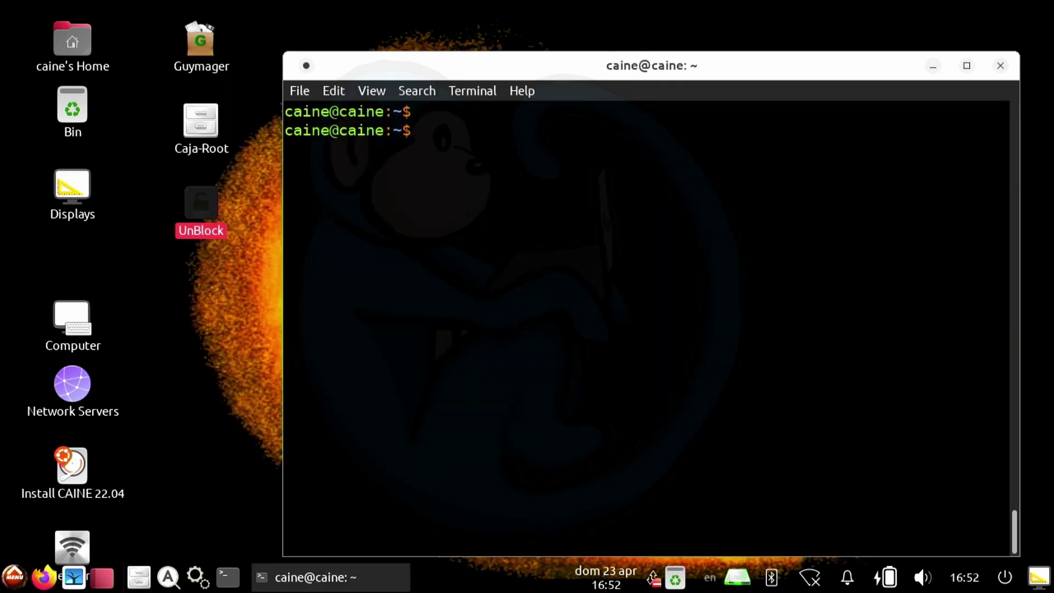
type("sudo mount /dev/sdc")
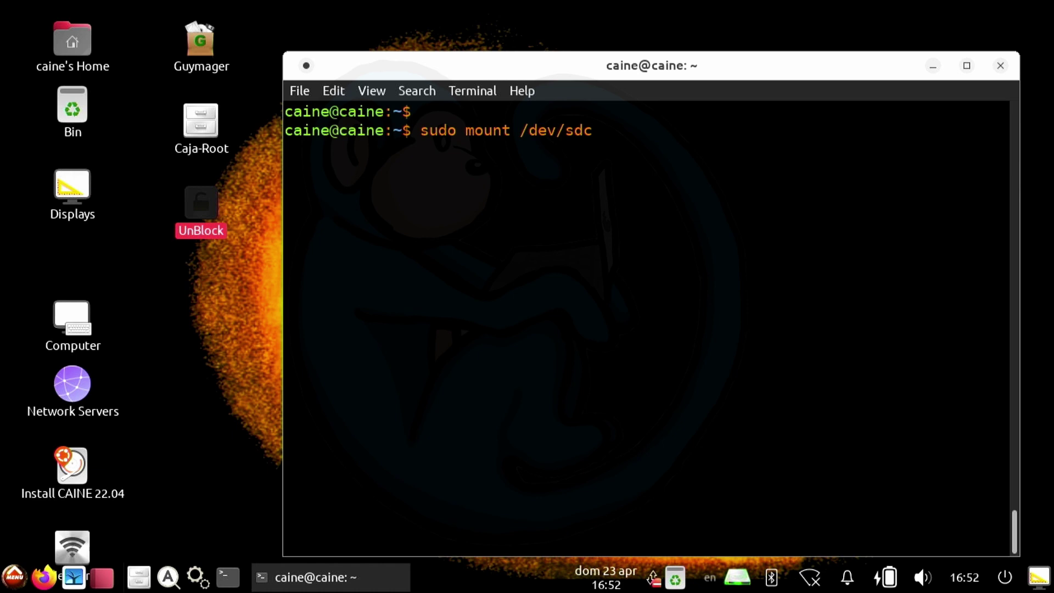
type("1 /mnt")
key("Return")
type("ls !$")
key("Return")
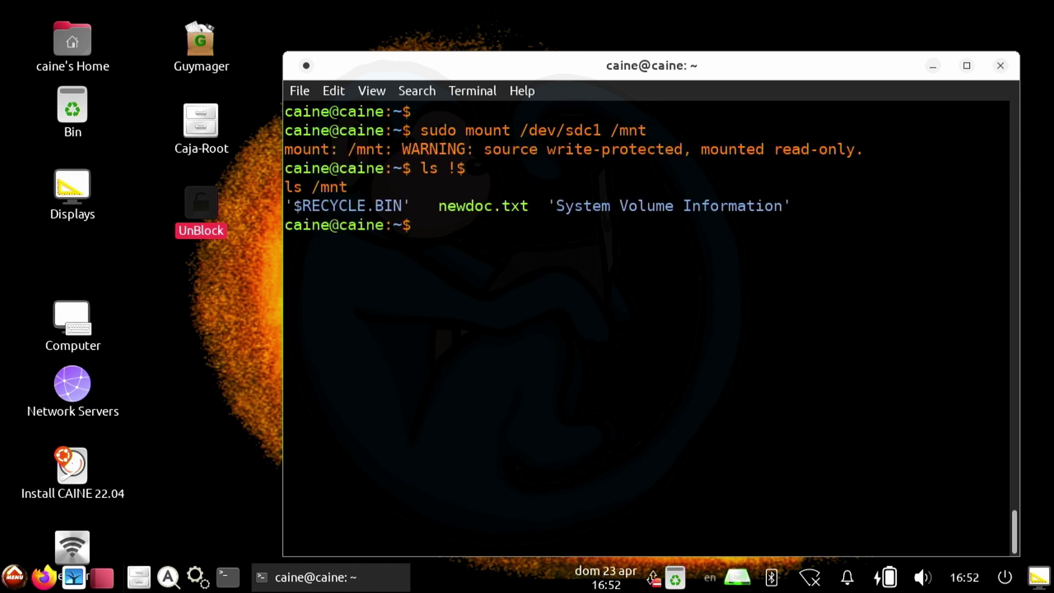
Try deleting /mnt/newdoc.txt, which the read-only file system refuses, then clear the terminal
type("rm /mnt/")
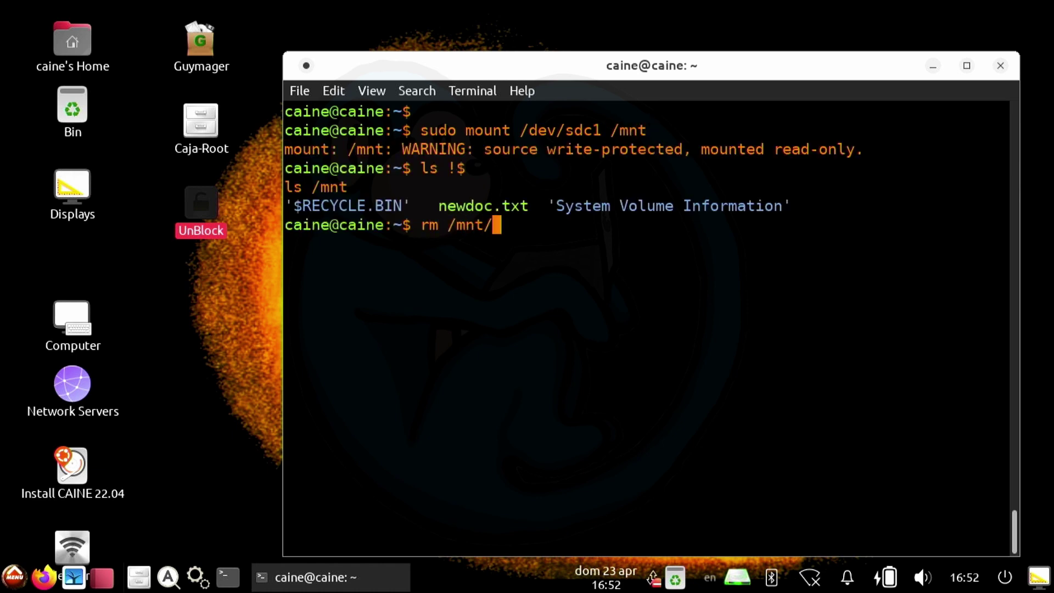
type("newdoc.txt")
key("Return")
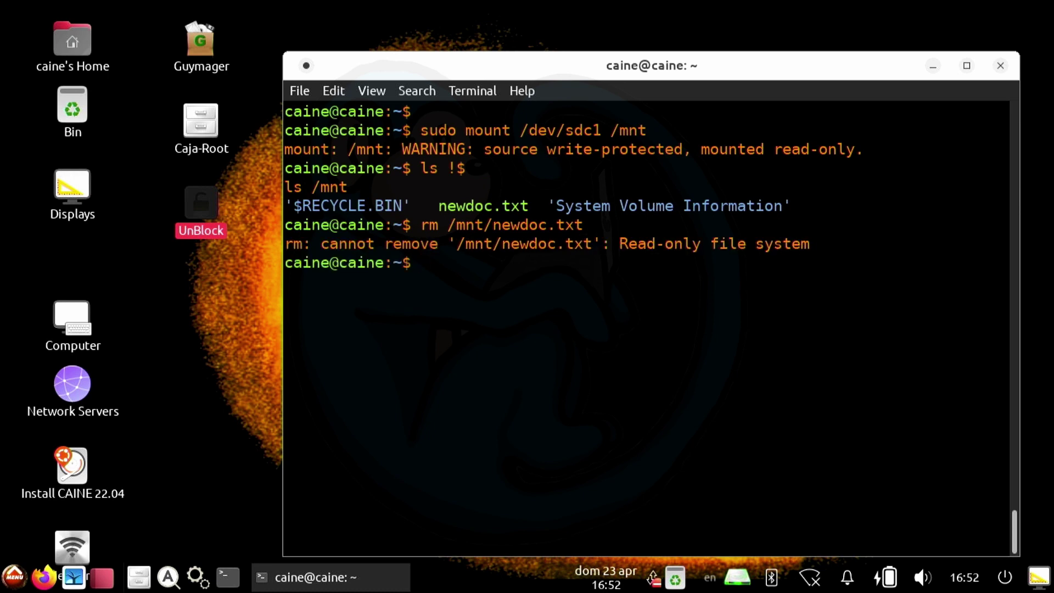
key("ctrl+l")
key("Return")
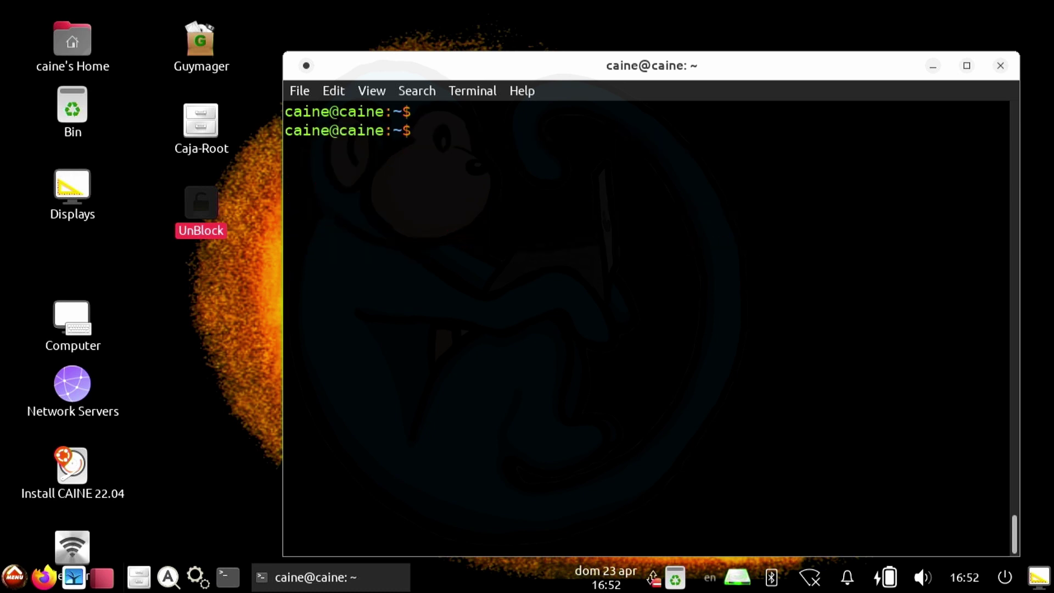
Run sudo dc3dd if=/dev/sdc of=/dev/null to measure sdc read speed (about 137 M/s)
type("dc")
key("BackSpace")
key("BackSpace")
type("sudo dc3dd if-d")
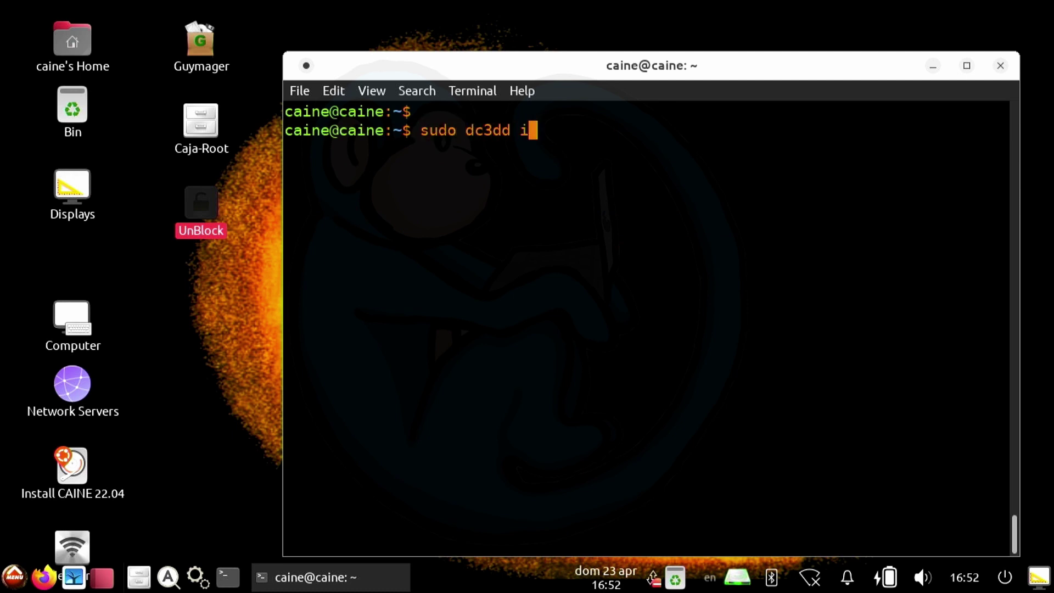
key("BackSpace")
key("BackSpace")
type("=/de")
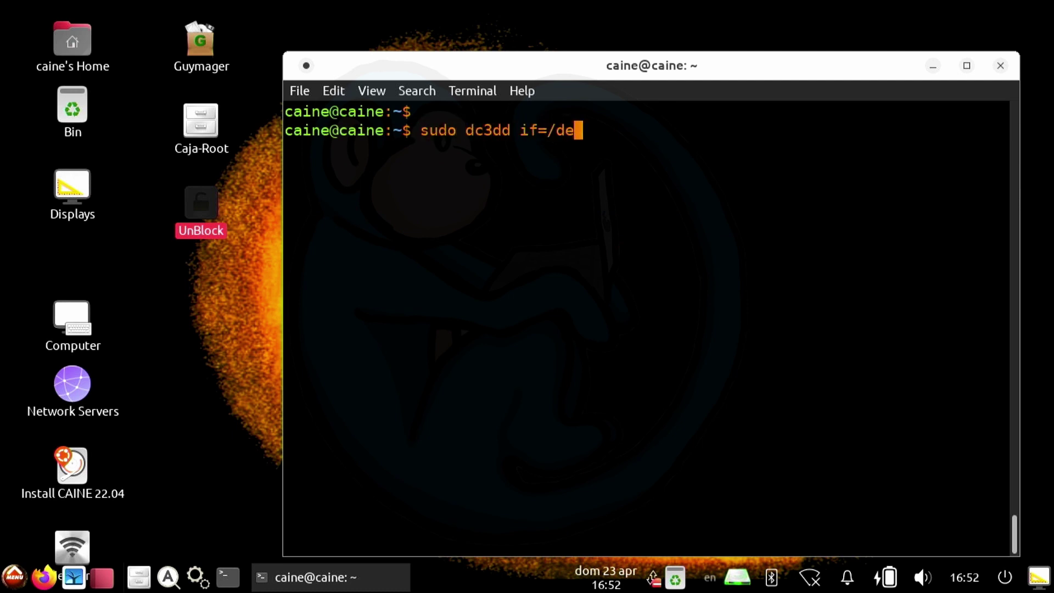
type("v/sdc of")
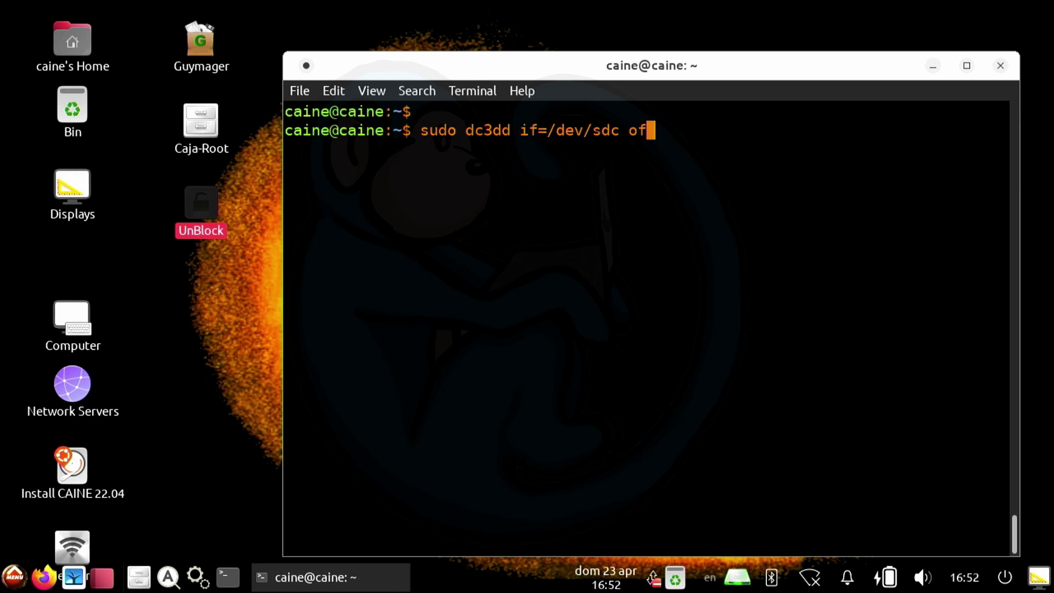
type("=/dev/null")
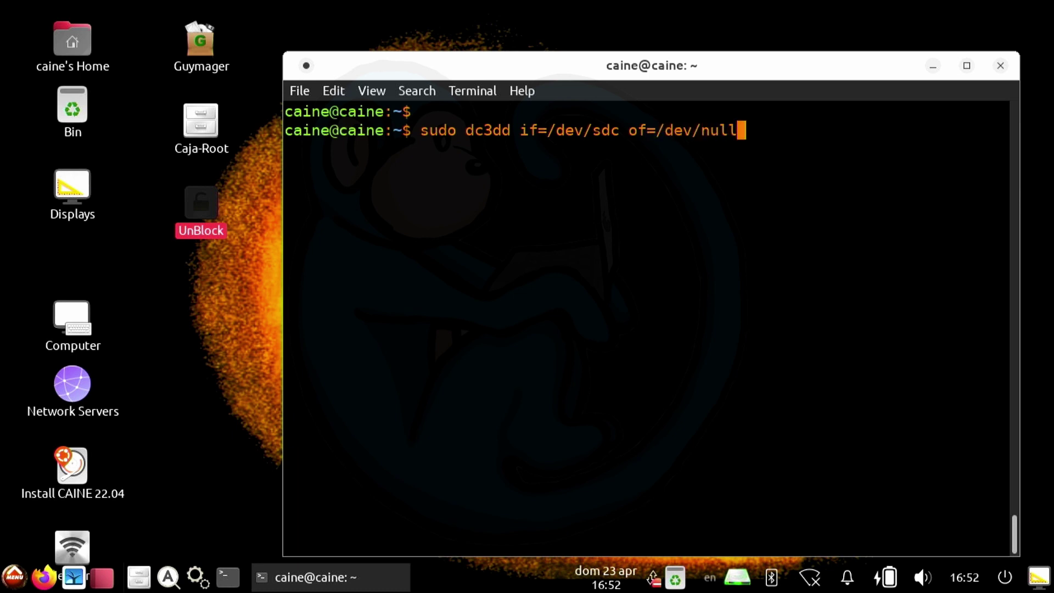
key("Return")
key("Return")
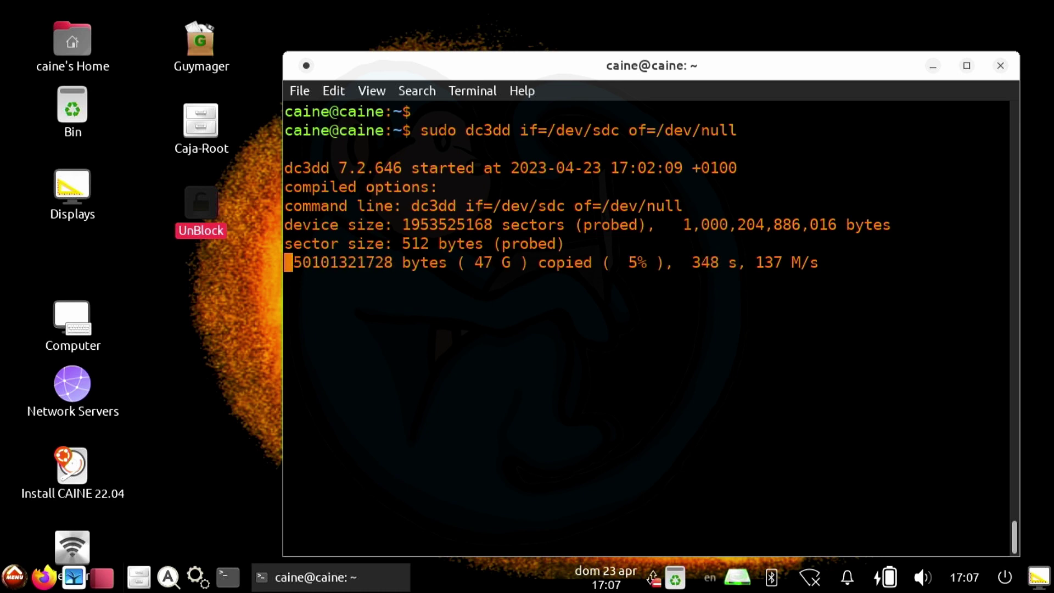
Abort the dc3dd test at 51 G, clear the screen and rerun the same command
key("ctrl+c")
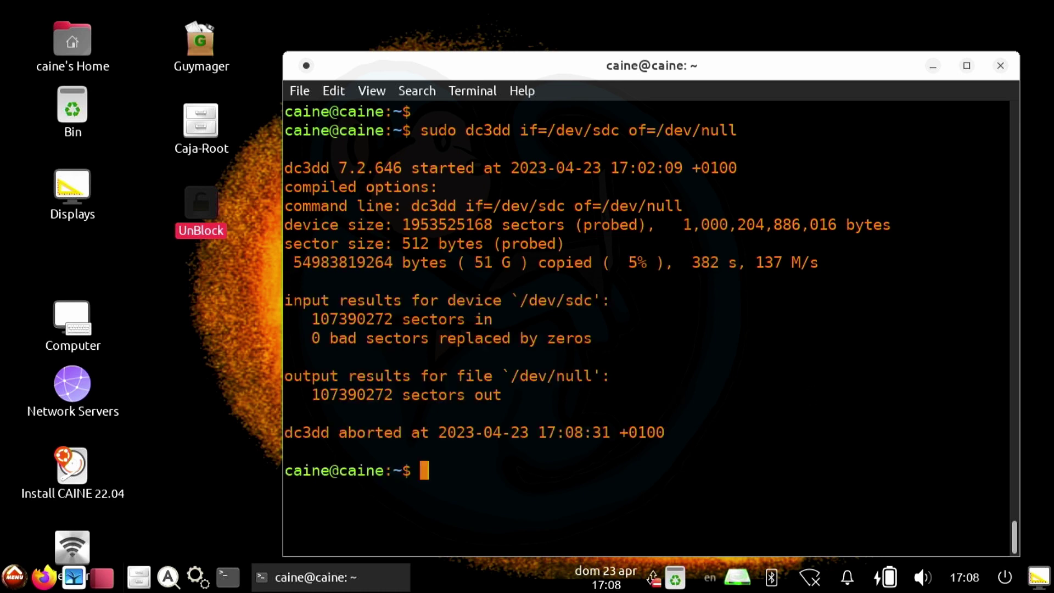
key("ctrl+l")
key("Return")
type("lsblk")
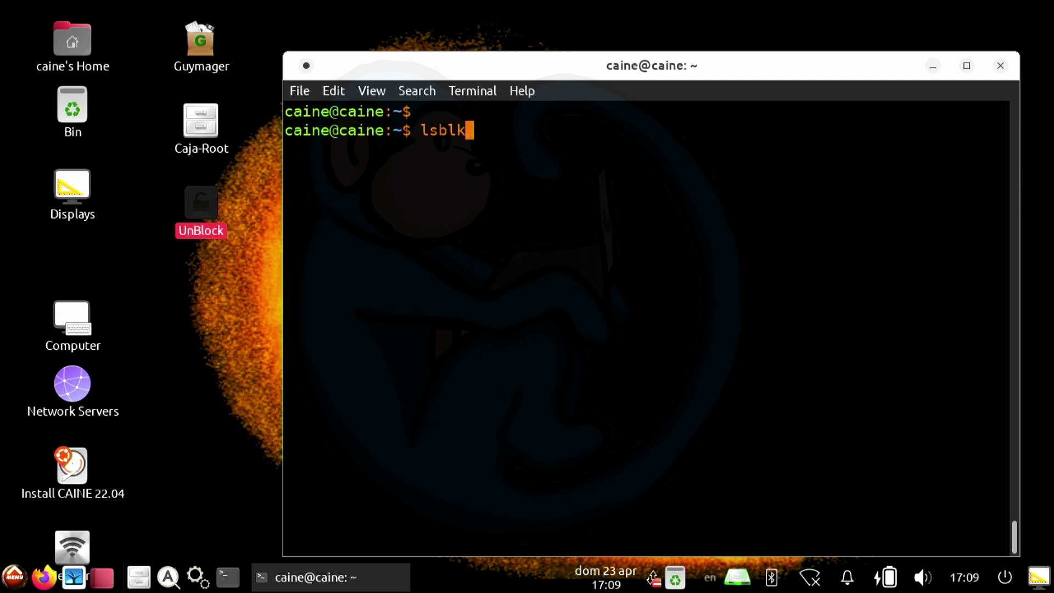
key("Up")
key("Return")
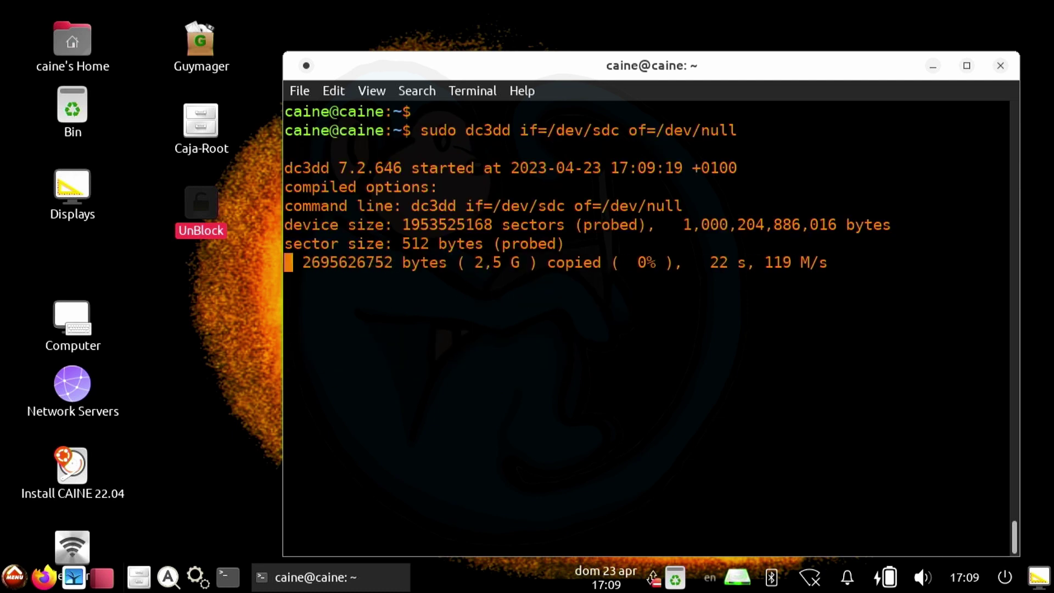